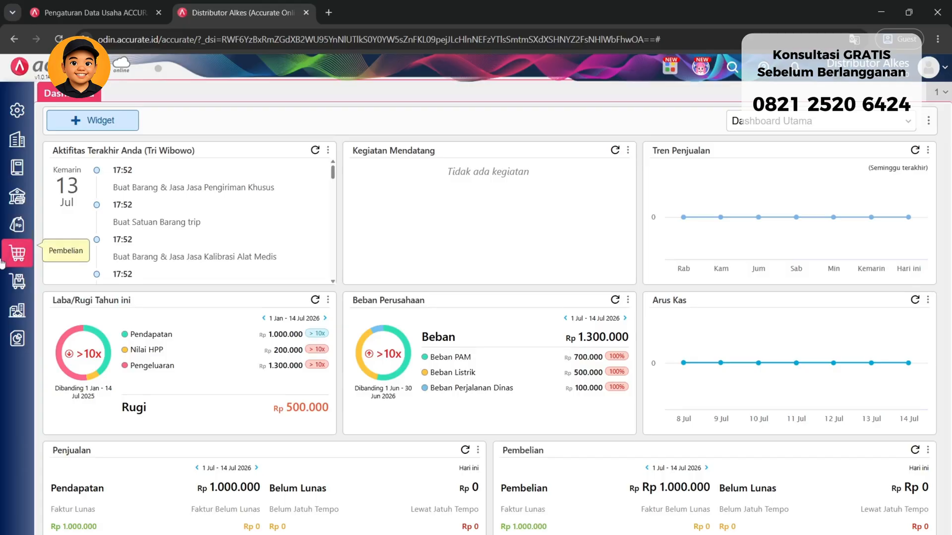
Open the supplier (Pemasok) list in the Pembelian module and start an import from Excel
click(6, 254)
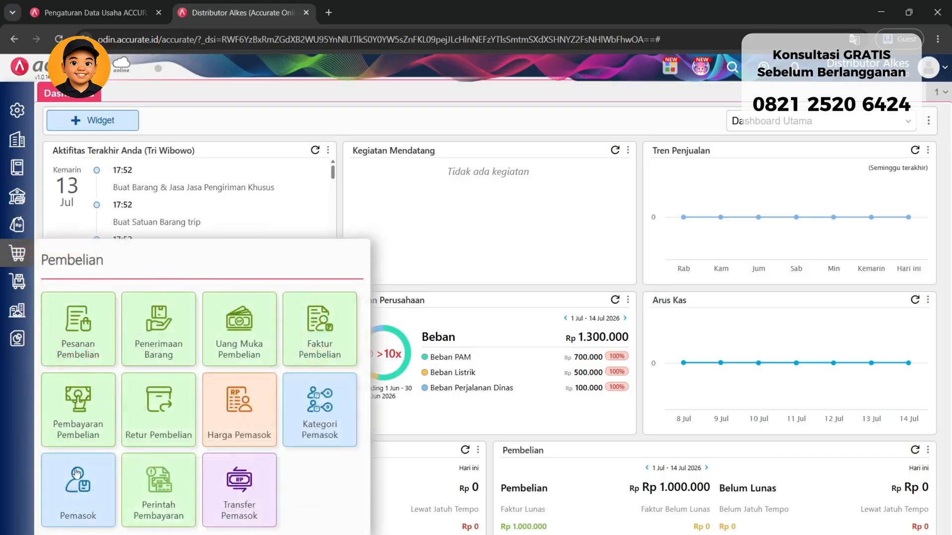
click(79, 492)
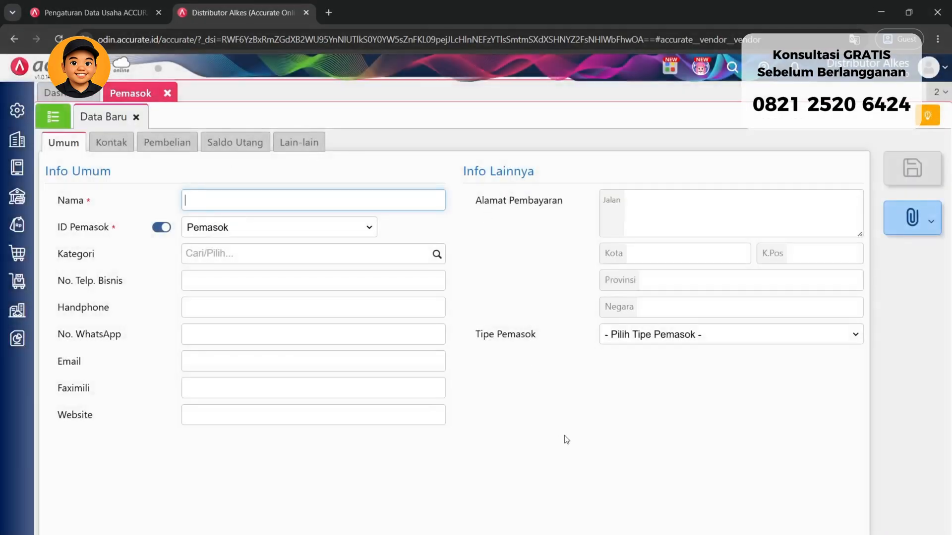
click(53, 117)
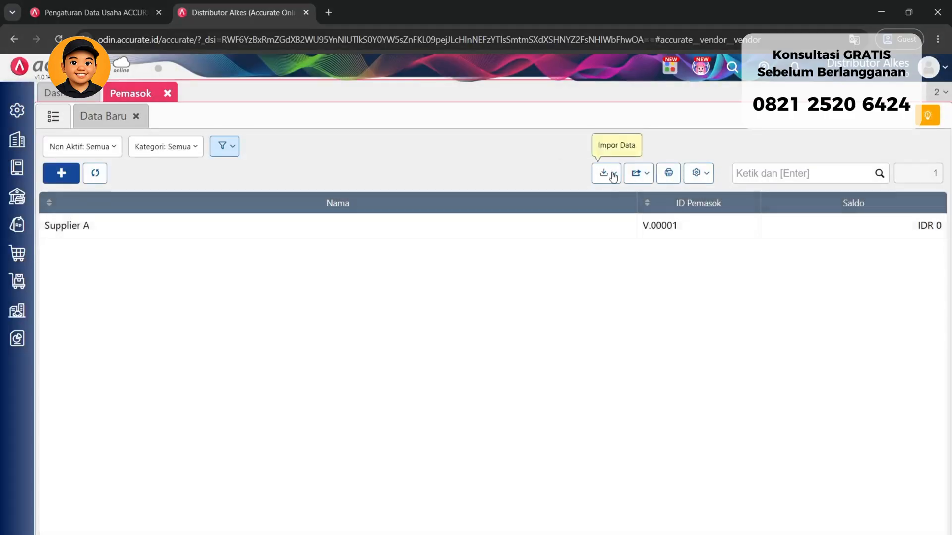
click(613, 177)
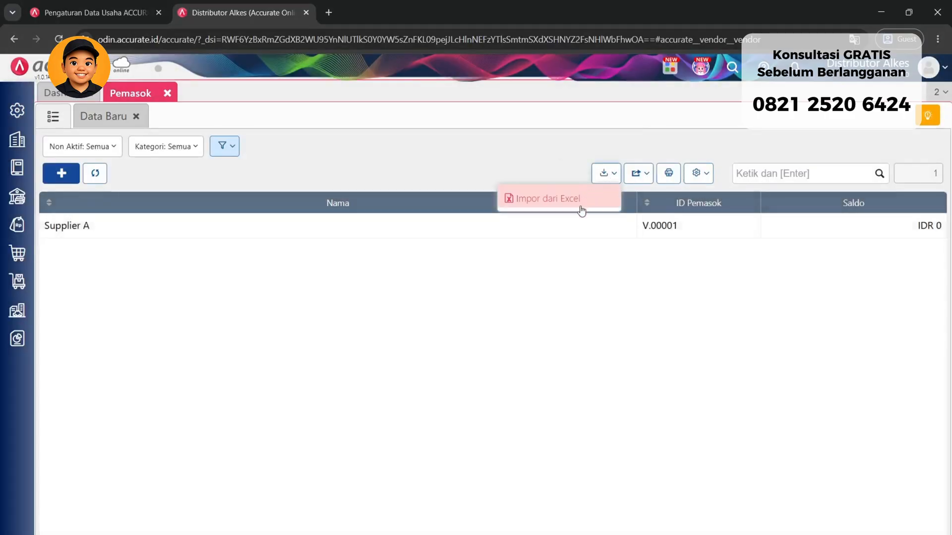
click(581, 211)
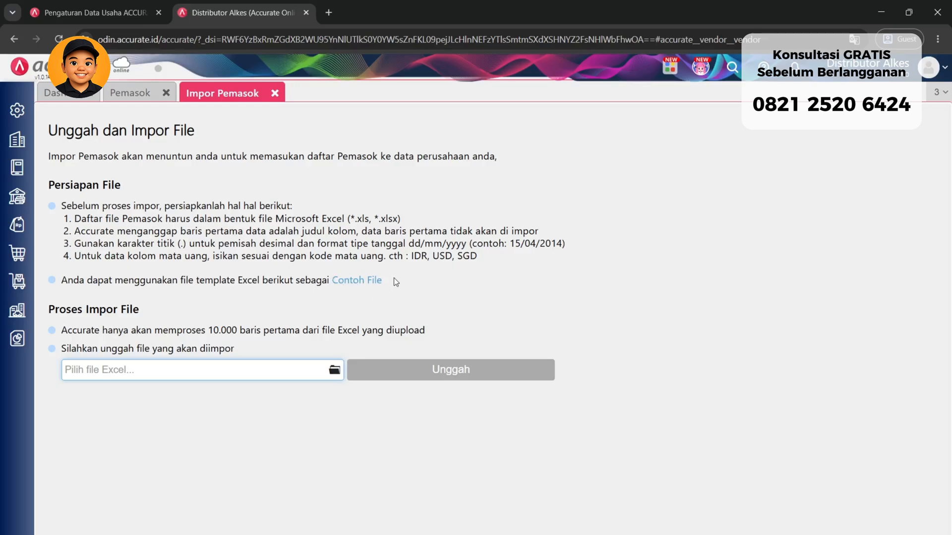
click(442, 251)
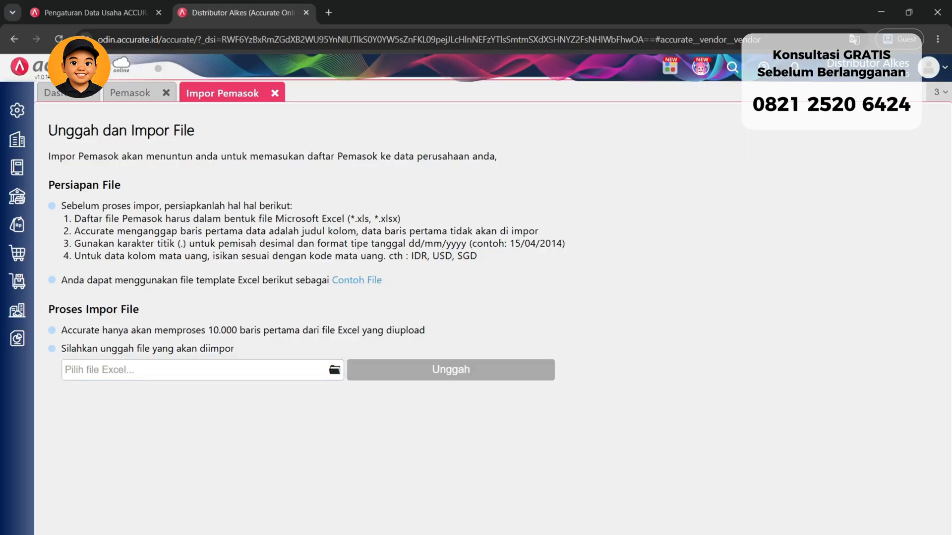
Switch to the 4. Pemasok workbook in Excel and view the column description sheet and the supplier data sheet
click(614, 528)
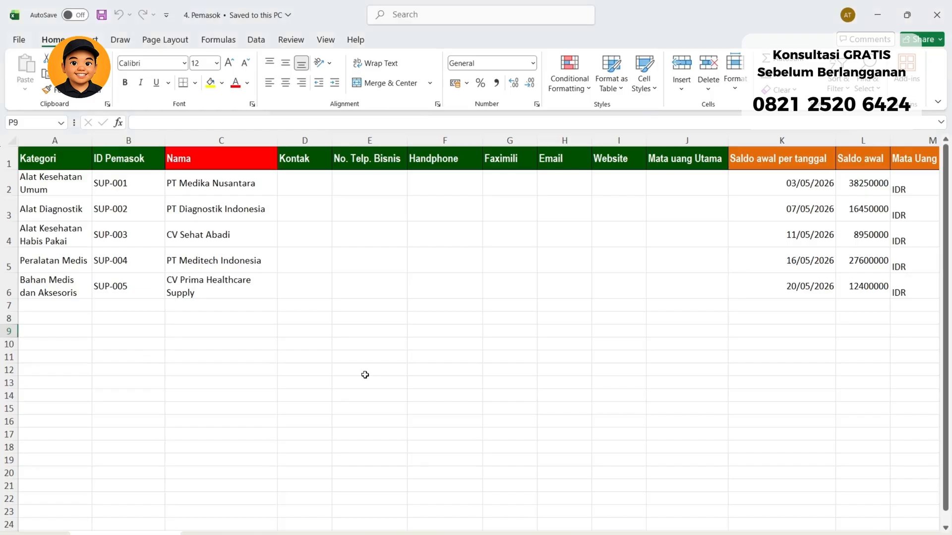
click(205, 531)
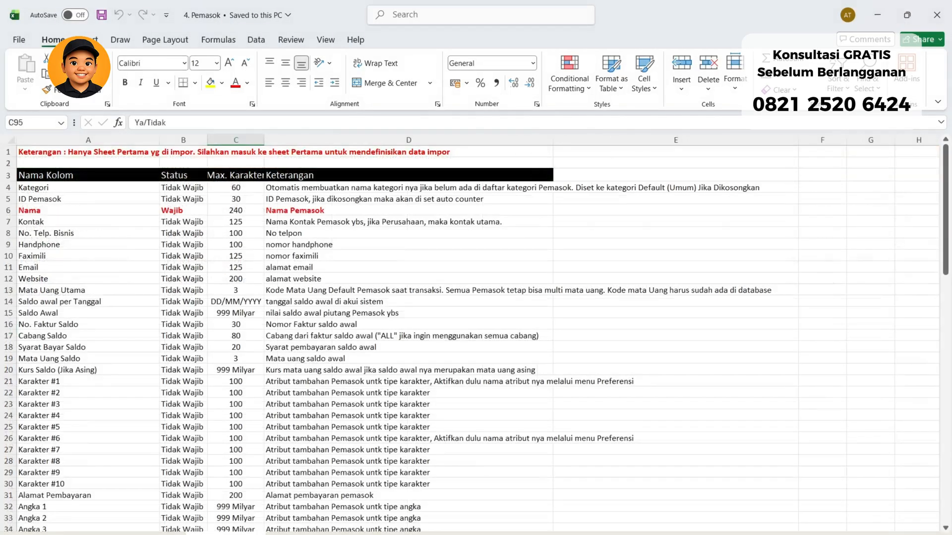
click(125, 533)
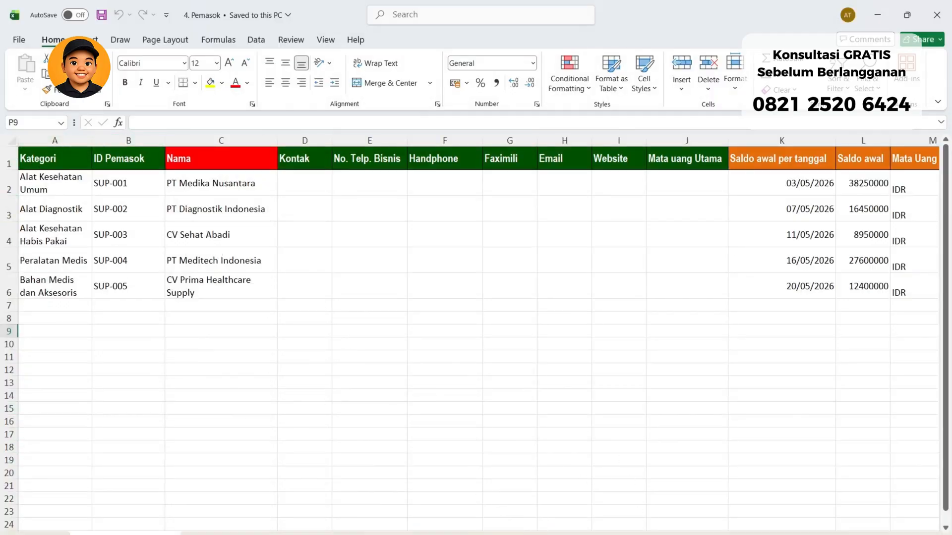
mouse_move(614, 534)
mouse_down()
mouse_move(918, 534)
mouse_move(610, 534)
mouse_up()
Examine the Kategori entries in the supplier data and read the Kategori rule on the column description sheet
drag(329, 263, 348, 263)
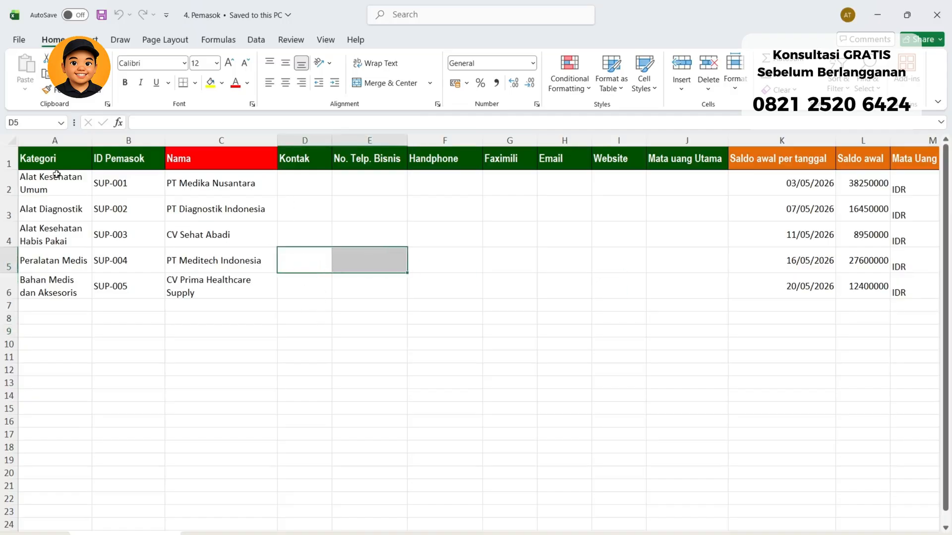
click(312, 218)
click(55, 185)
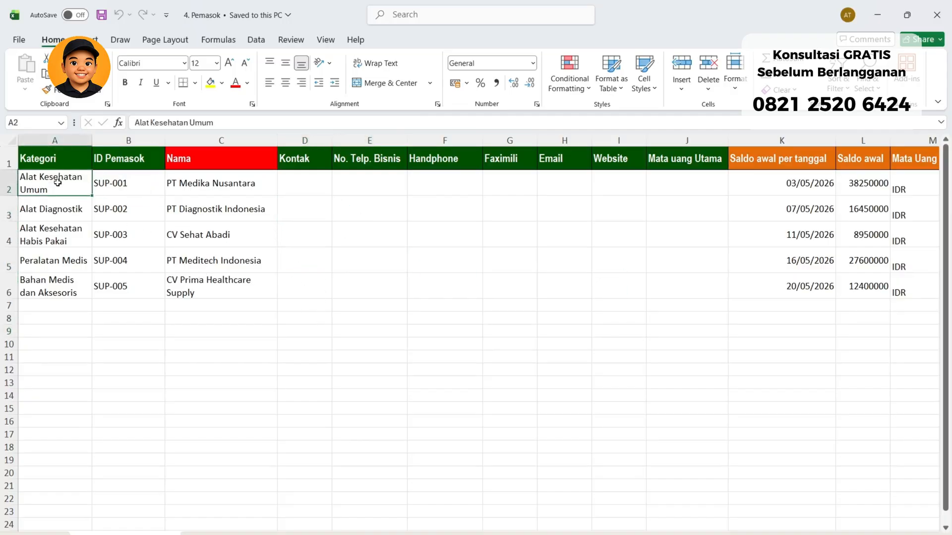
click(217, 531)
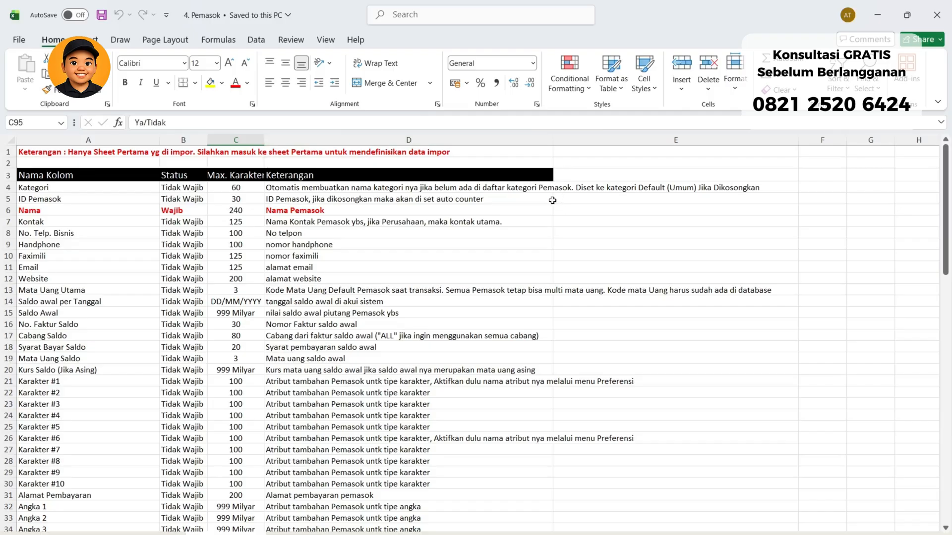
click(686, 188)
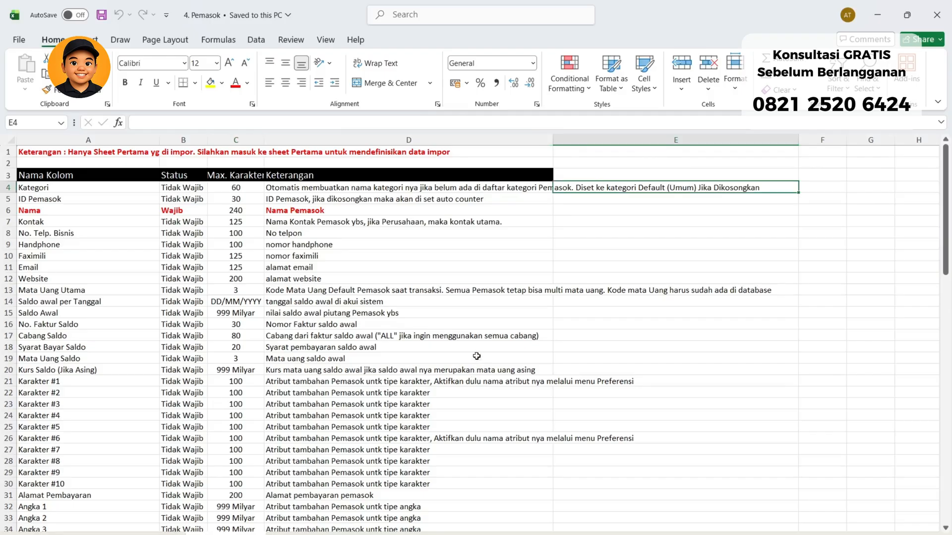
Switch back to Accurate Online, close the supplier import page and display the Kategori Pemasok list
key(alt+Tab)
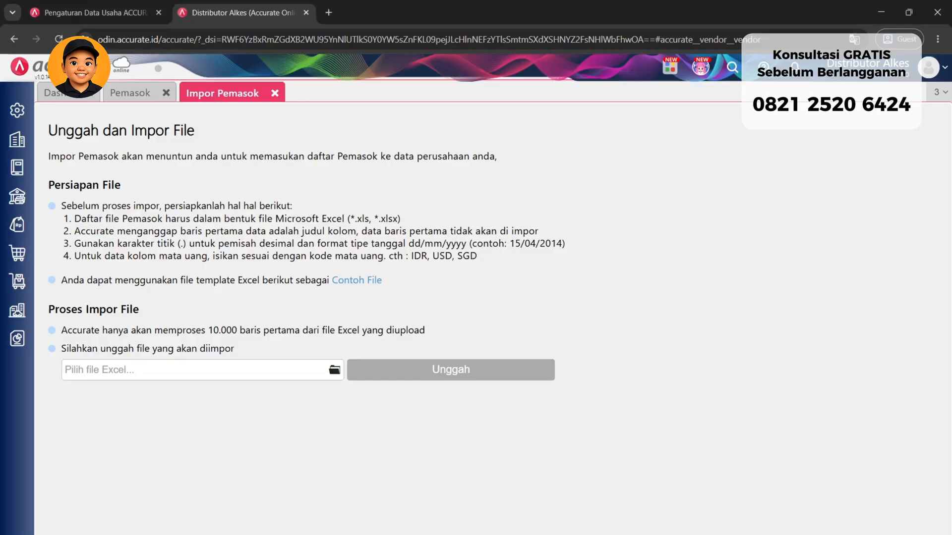
click(275, 94)
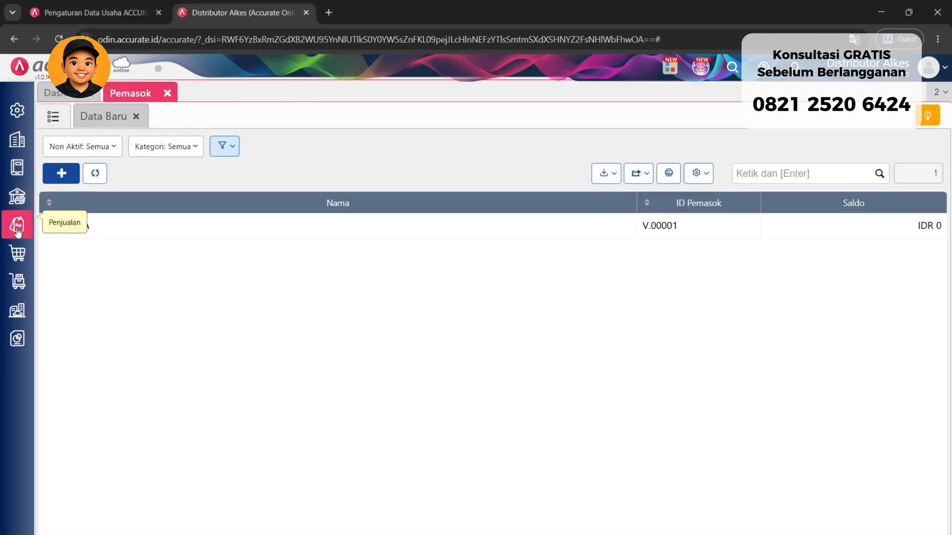
click(20, 255)
click(328, 420)
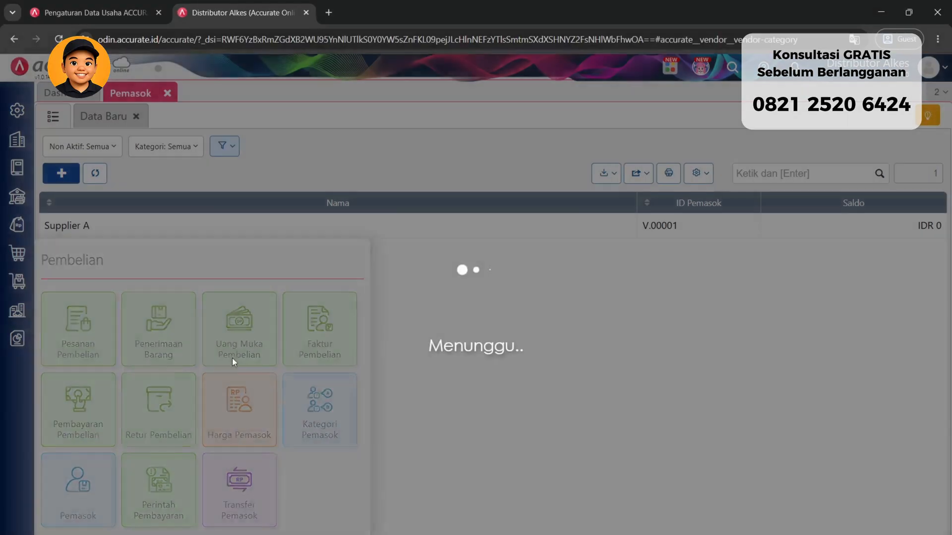
click(47, 118)
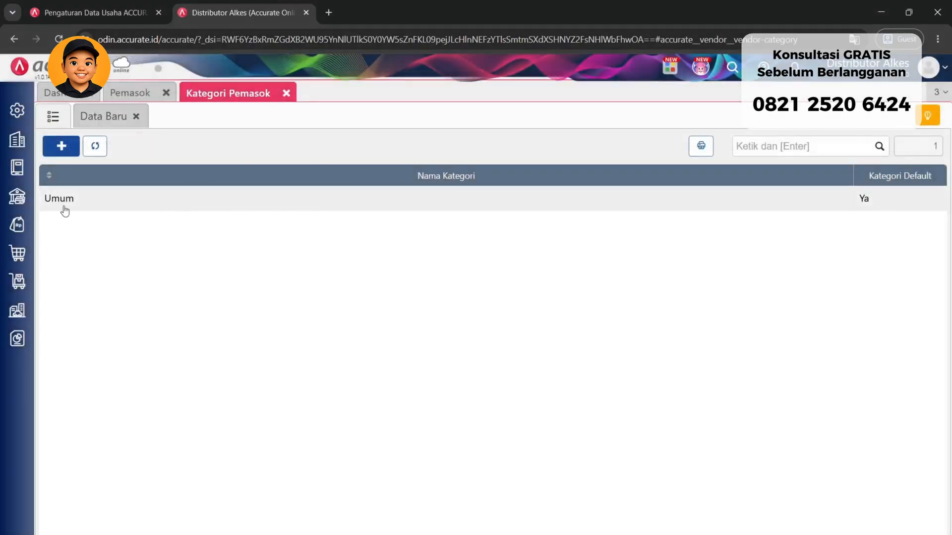
click(101, 117)
Return to the Pemasok page and show its blank new supplier form
click(132, 92)
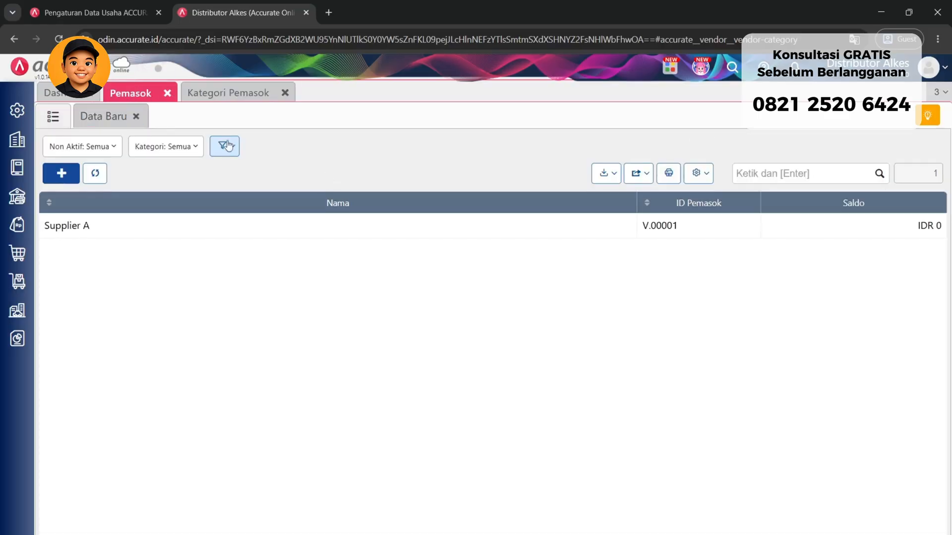
click(112, 122)
click(616, 446)
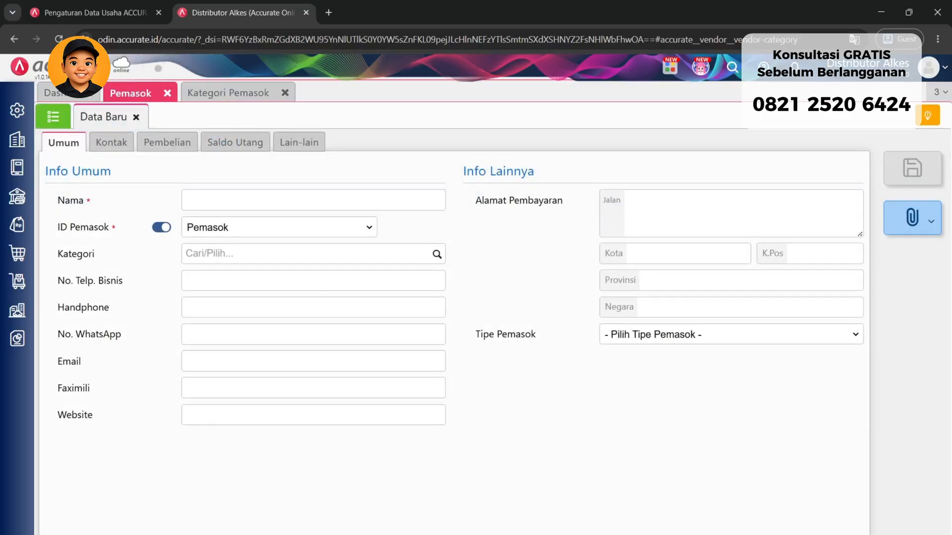
Switch to the supplier data sheet in Excel and review the Kategori, Nama and ID Pemasok entries
click(664, 534)
click(149, 534)
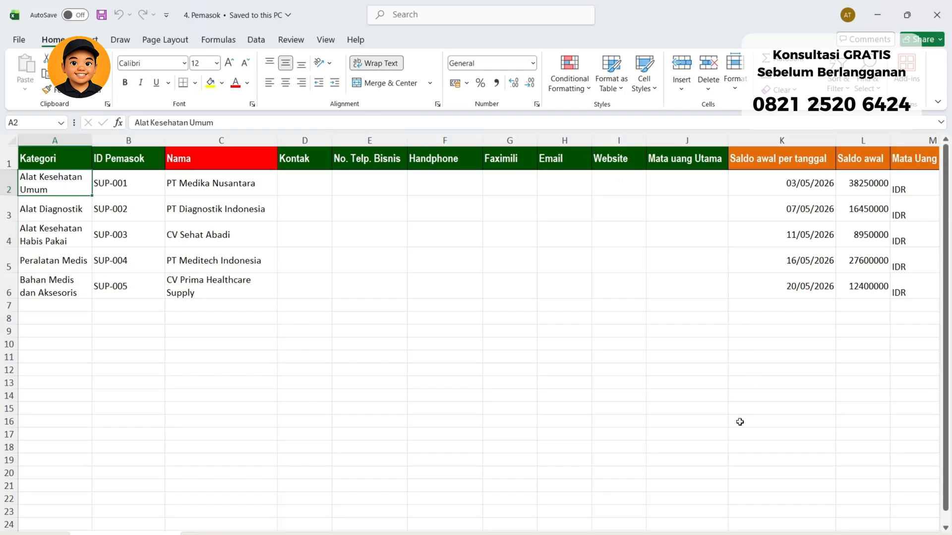
click(51, 211)
click(61, 243)
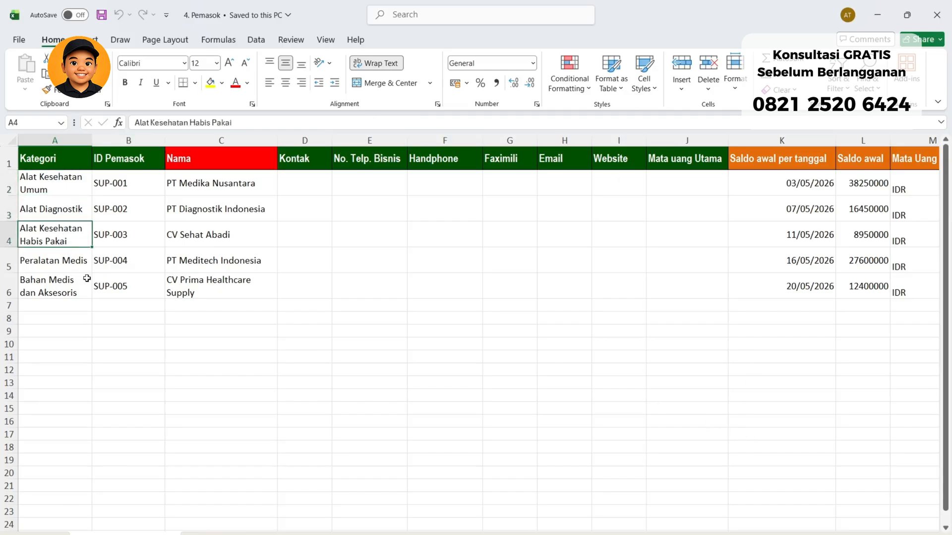
click(50, 266)
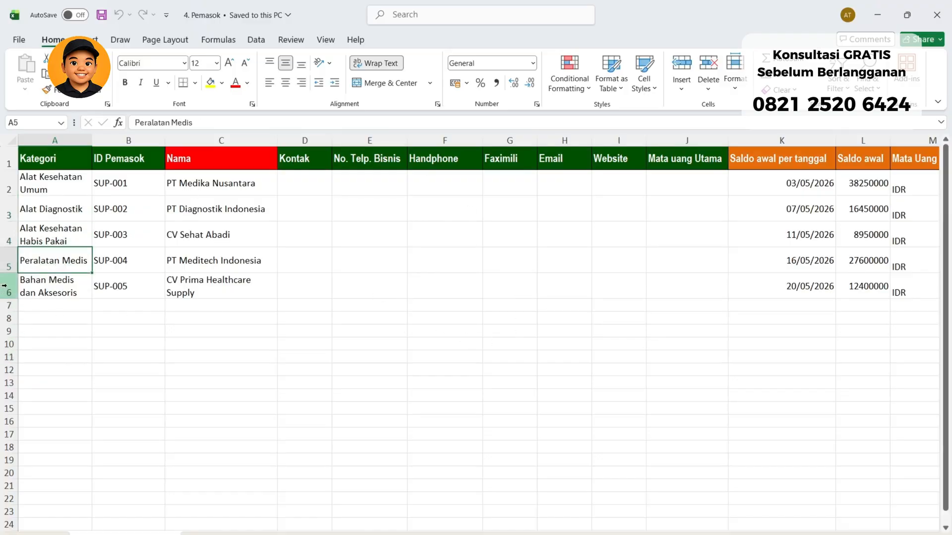
click(264, 294)
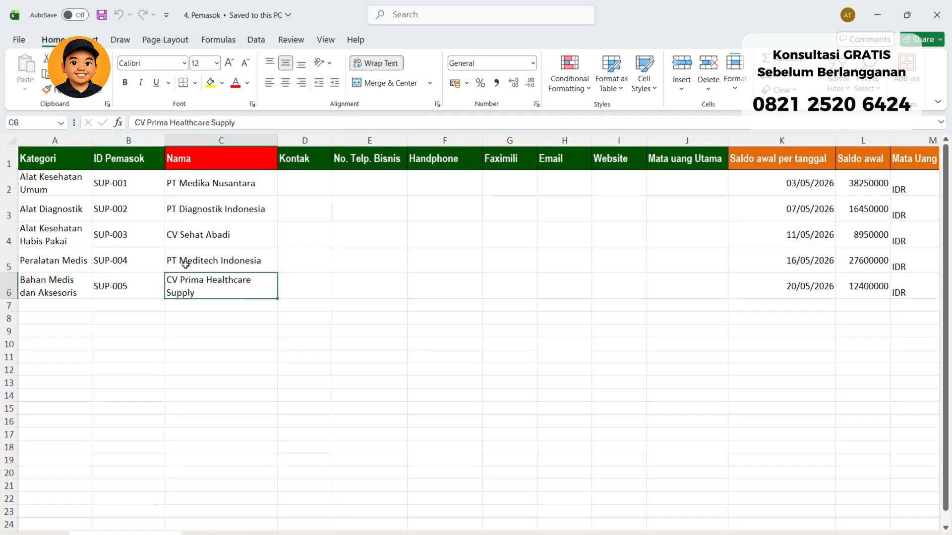
click(131, 180)
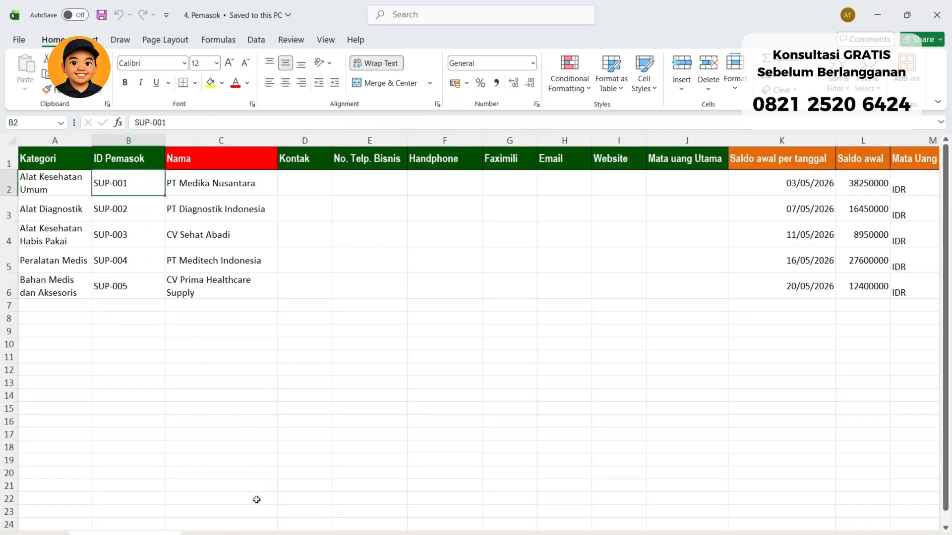
Read the ID Pemasok rule on the description sheet, then view the Pengaturan options in Accurate Online
click(225, 534)
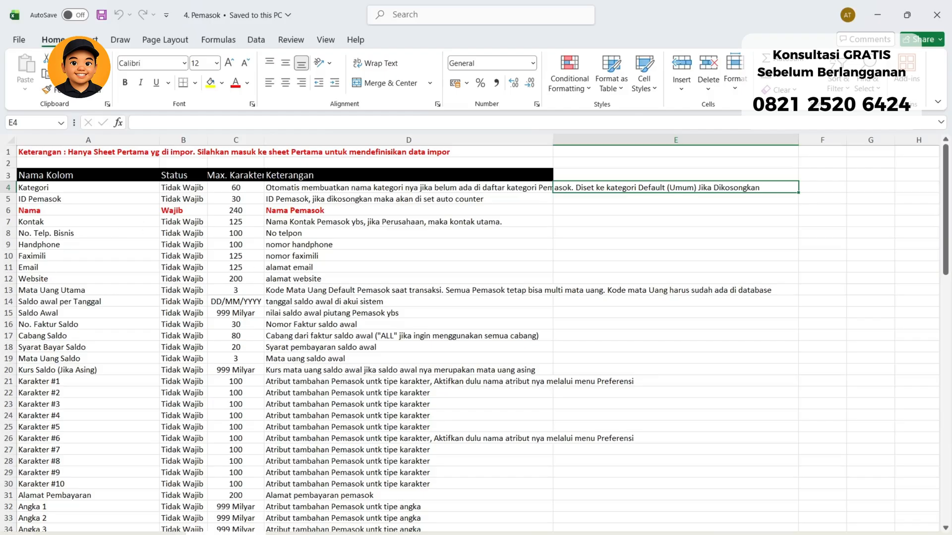
key(alt+Tab)
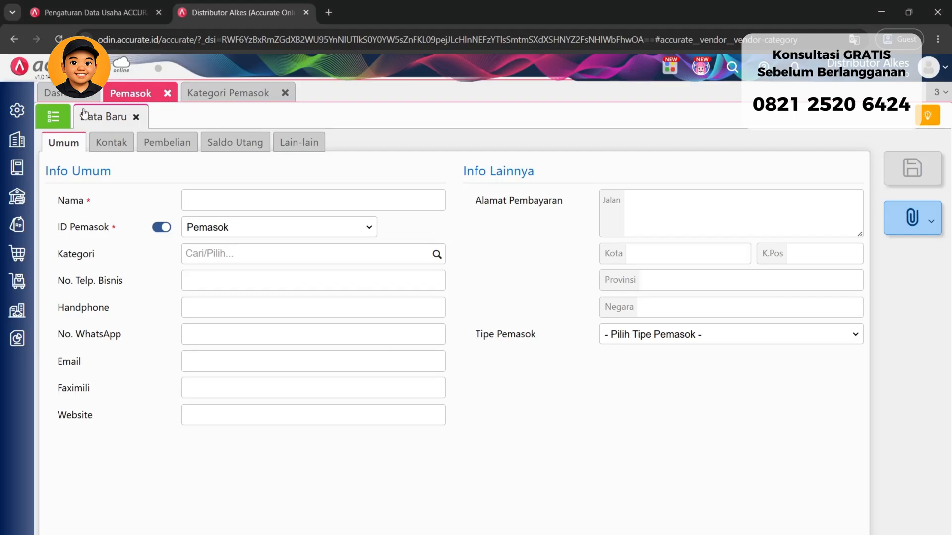
click(17, 110)
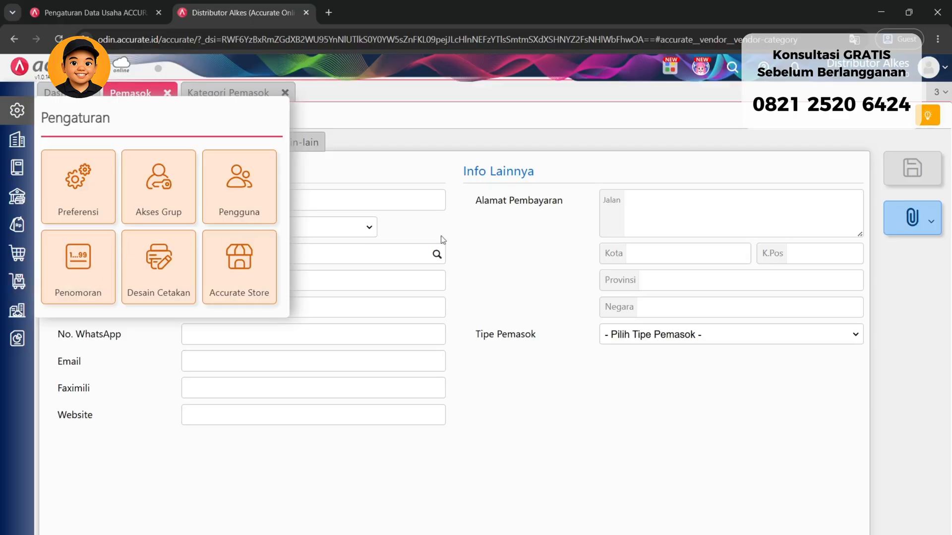
Switch to the supplier data sheet in Excel and review the ID Pemasok, Nama, and Kontak through Mata uang Utama columns
click(624, 502)
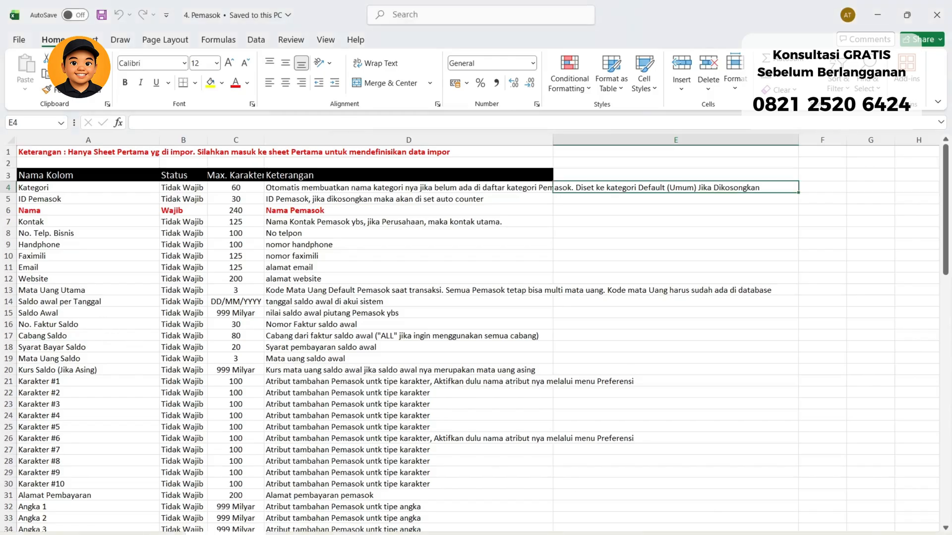
click(125, 534)
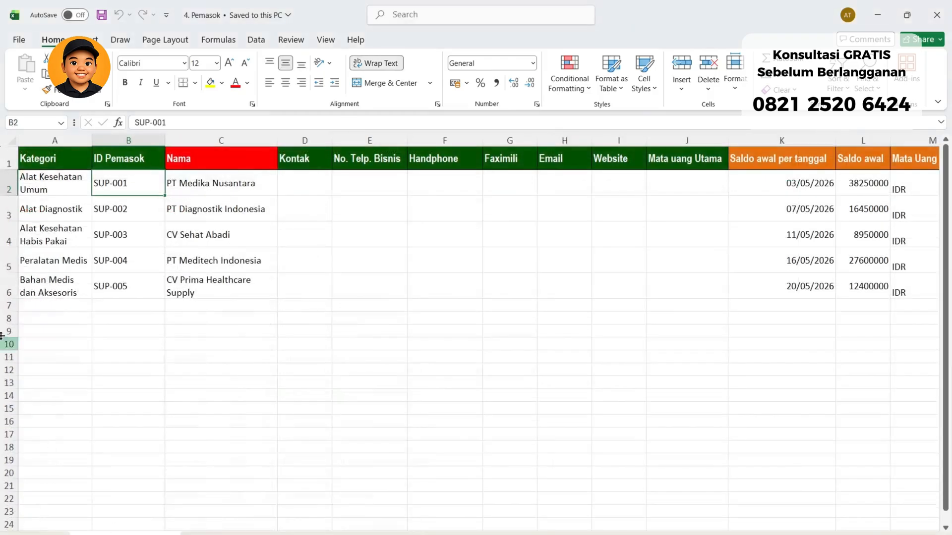
click(267, 260)
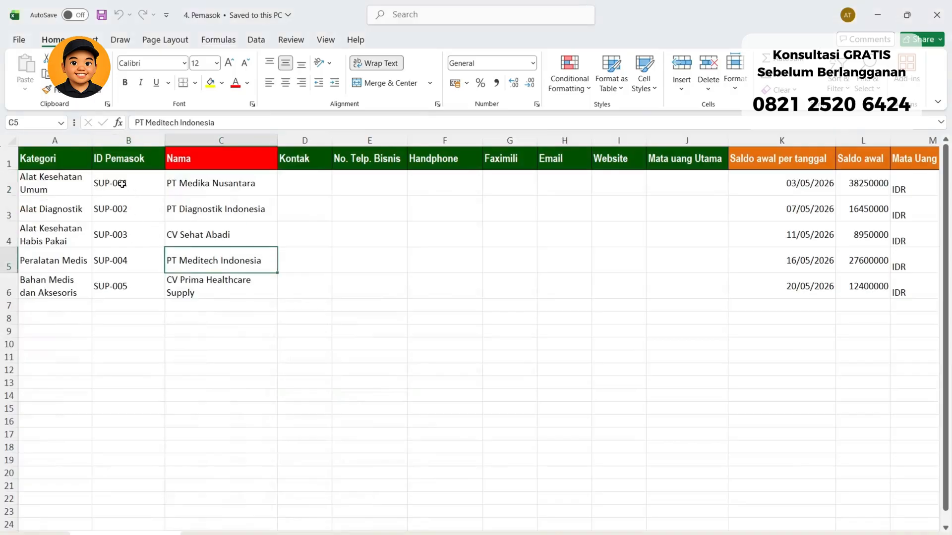
click(122, 184)
click(223, 161)
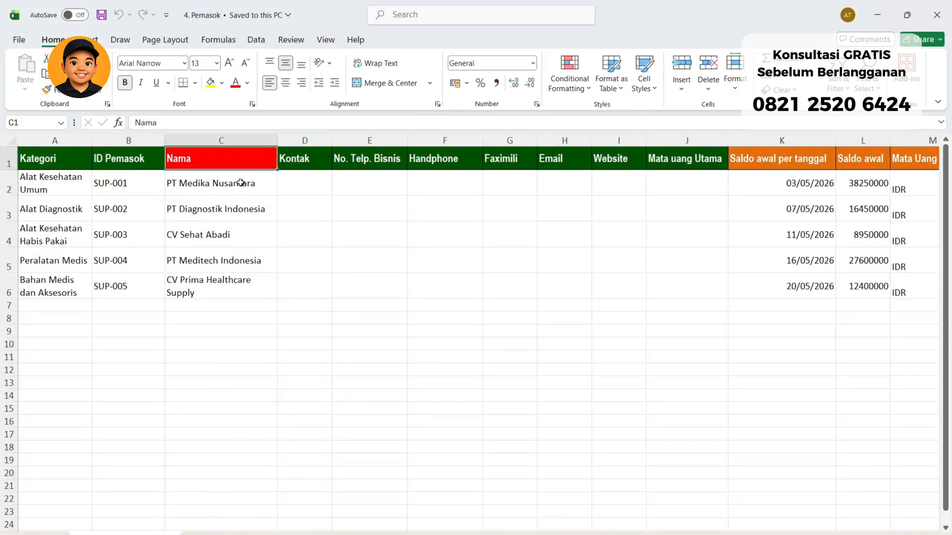
drag(241, 183, 254, 292)
click(552, 235)
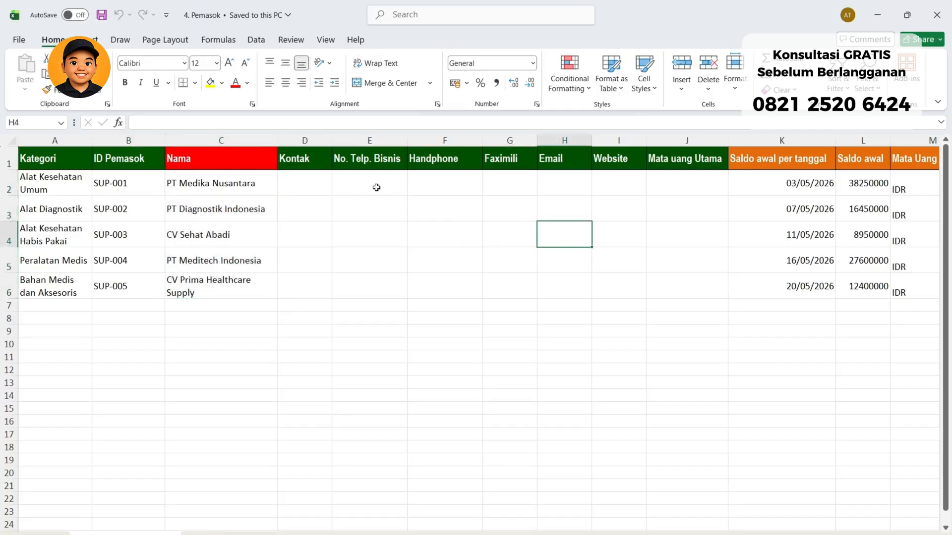
drag(294, 185, 682, 329)
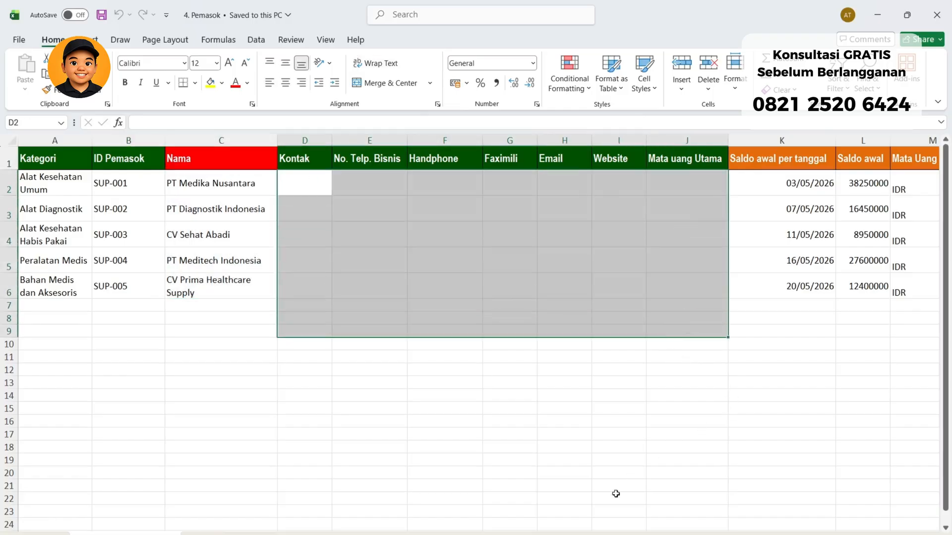
drag(531, 534, 570, 534)
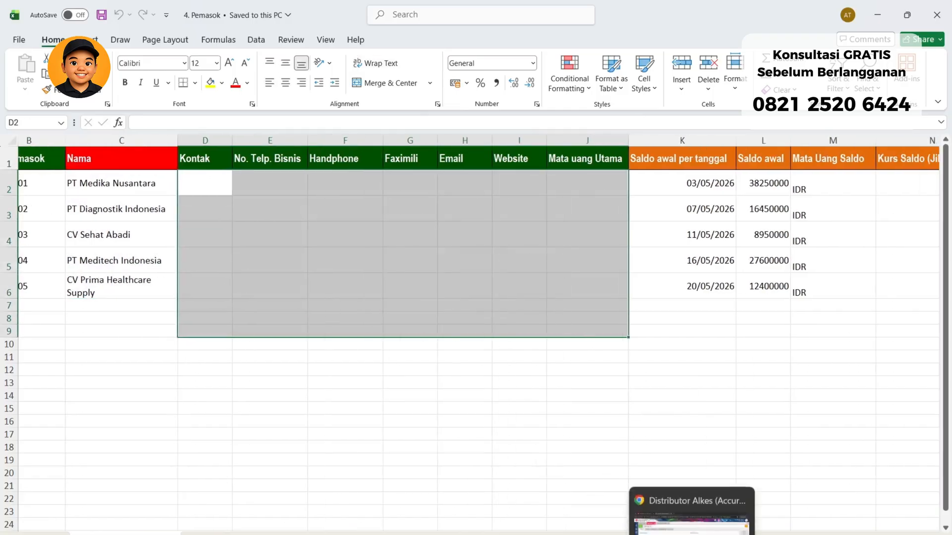
Switch to Accurate Online, open the company's Kontak list, and show its Tipe filter options
click(692, 534)
click(14, 139)
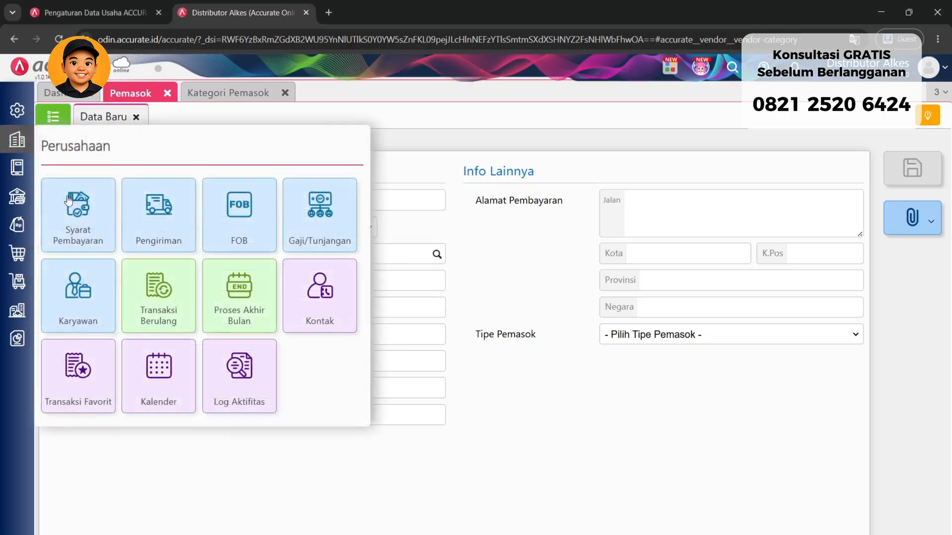
click(328, 313)
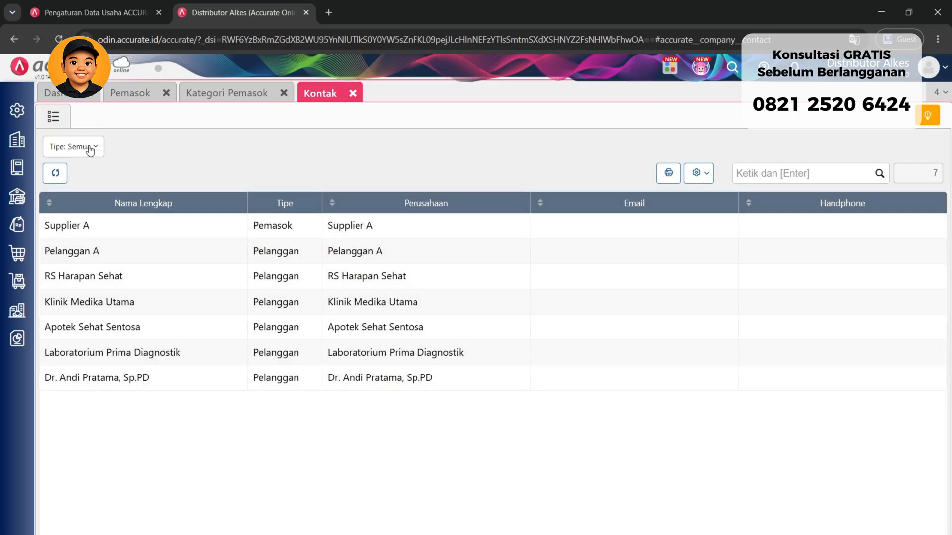
click(89, 146)
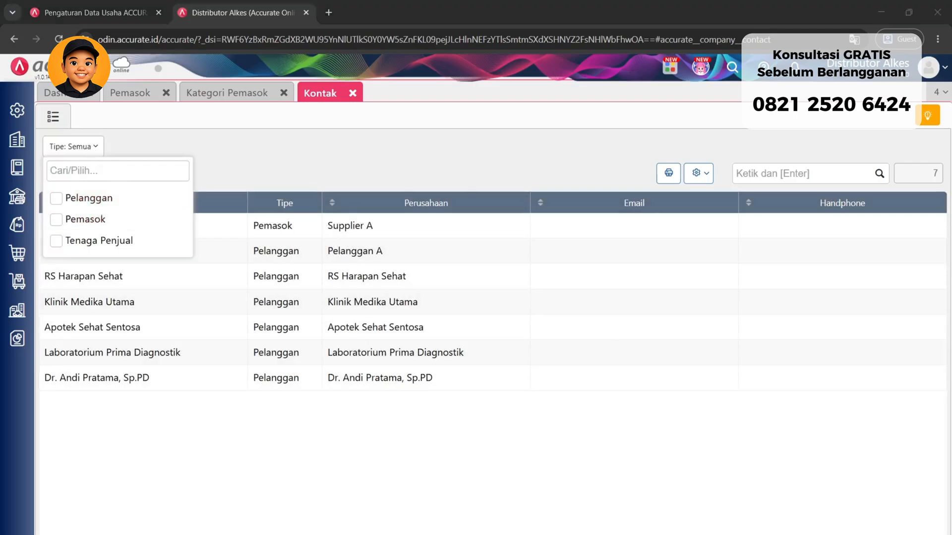
Return to the supplier sheet in Excel and review the optional Kontak, No. Telp. Bisnis, Handphone, Faximili, Website and Mata uang Utama columns
key(alt+Tab)
click(205, 183)
click(283, 189)
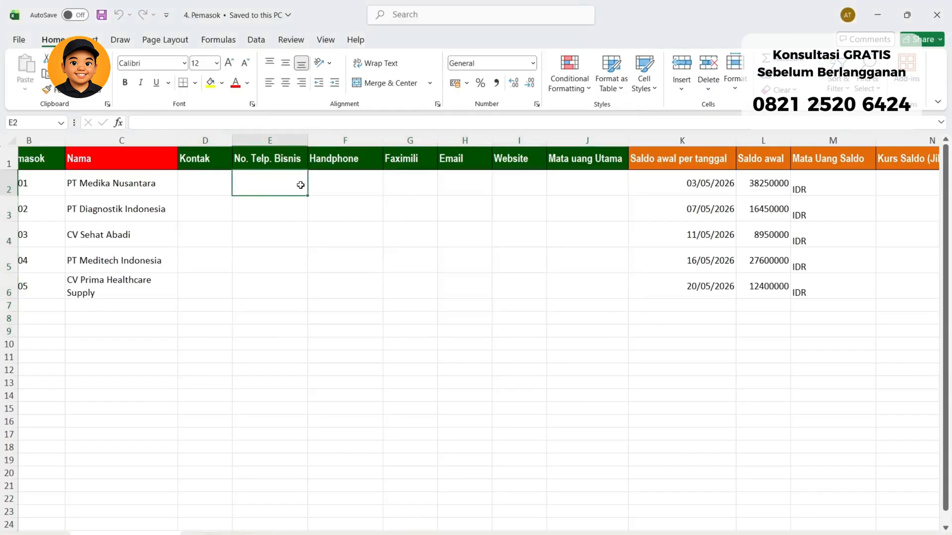
click(343, 185)
click(416, 180)
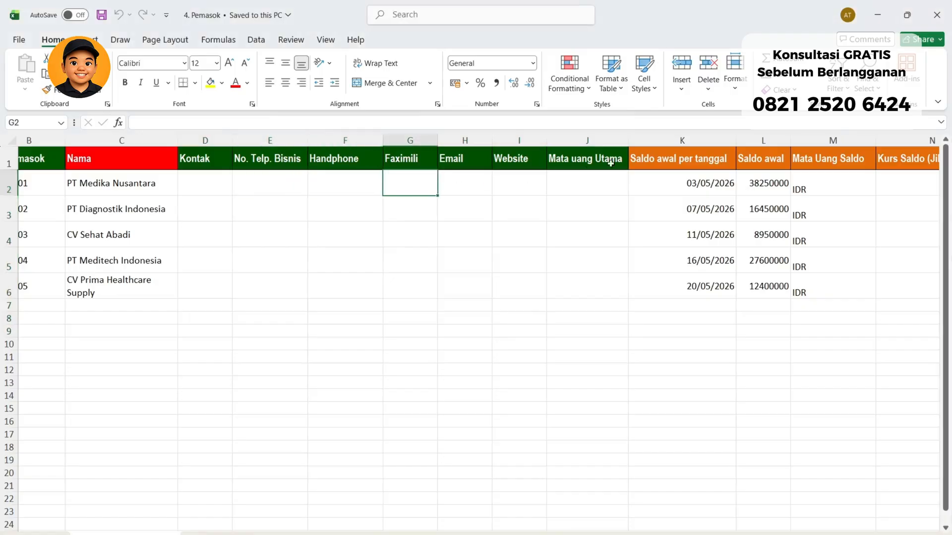
click(529, 177)
click(583, 183)
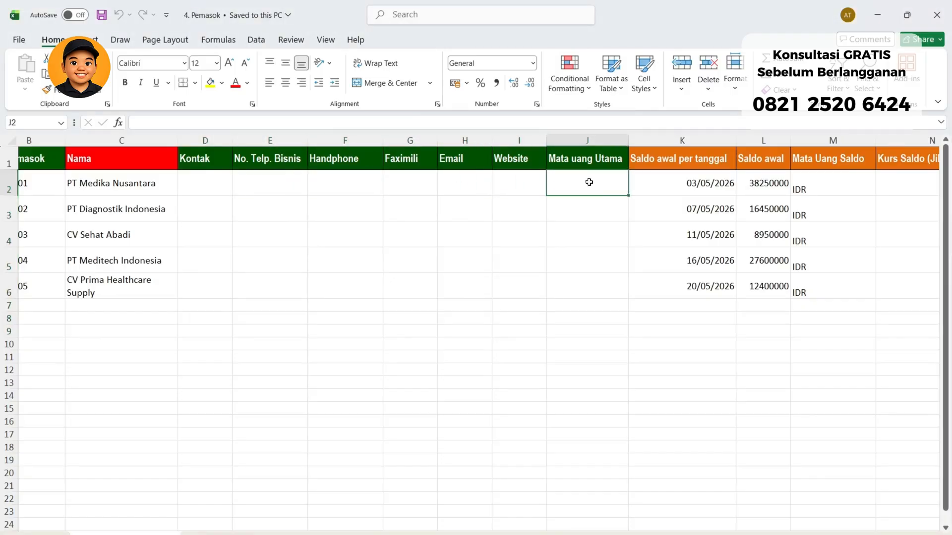
drag(593, 185, 590, 332)
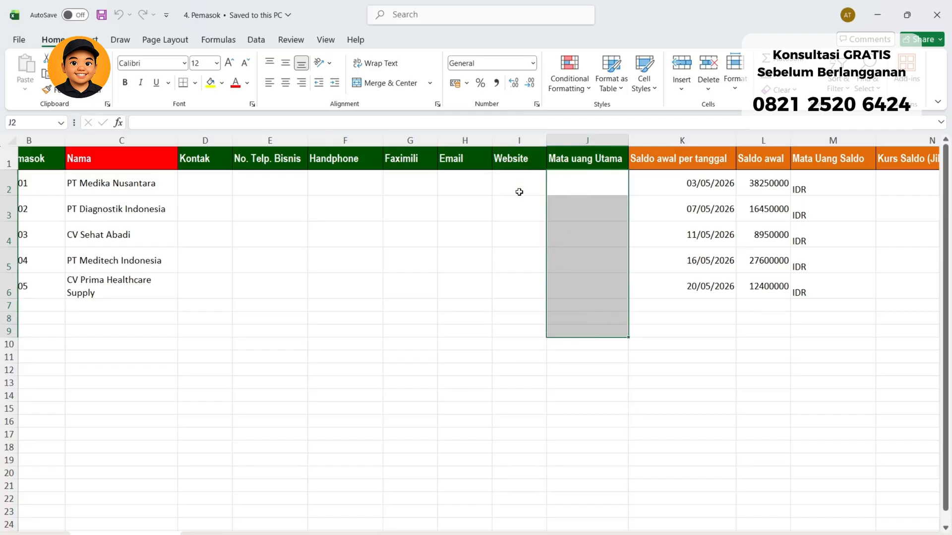
drag(516, 192, 540, 329)
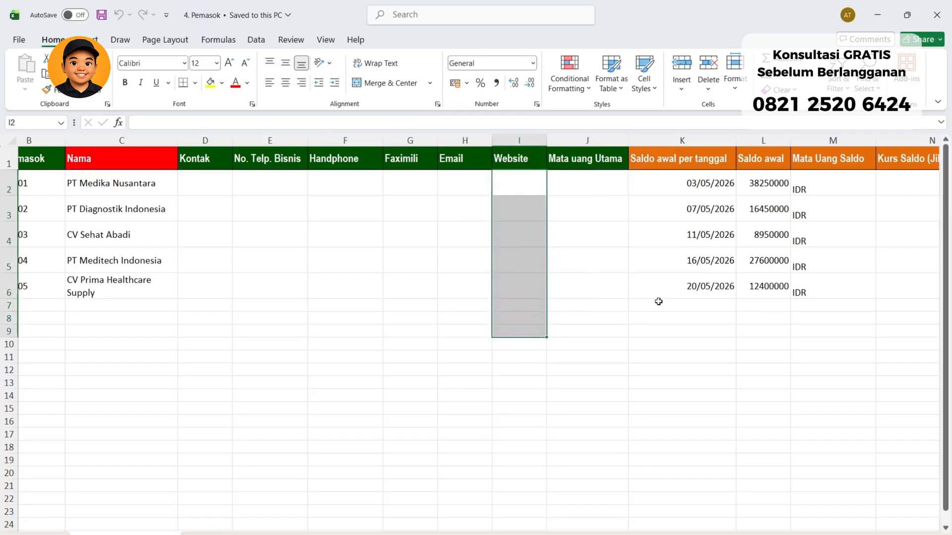
click(609, 256)
Look over the opening-balance columns from Saldo awal per tanggal to Syarat Bayar Saldo and the extra Karakter and Angka columns
scroll(381, 251, right, 5)
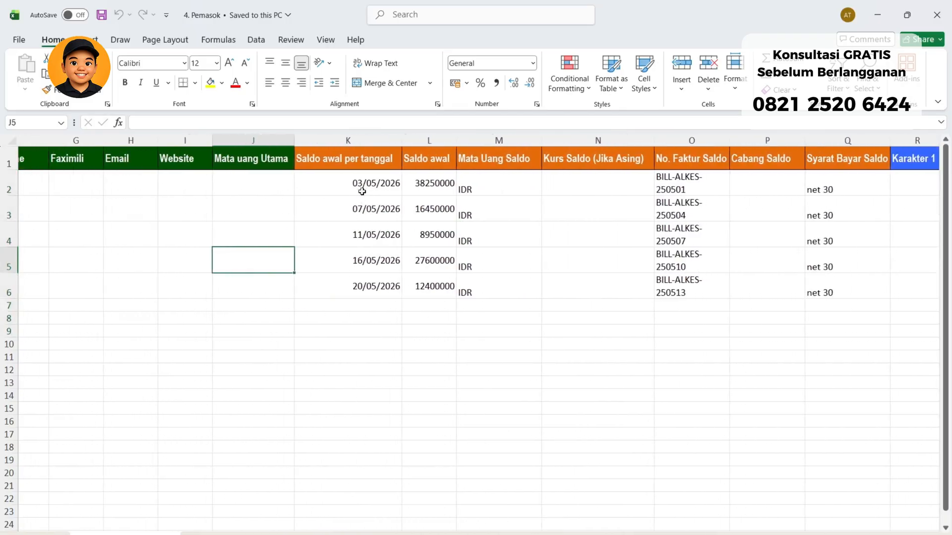
drag(362, 189, 845, 345)
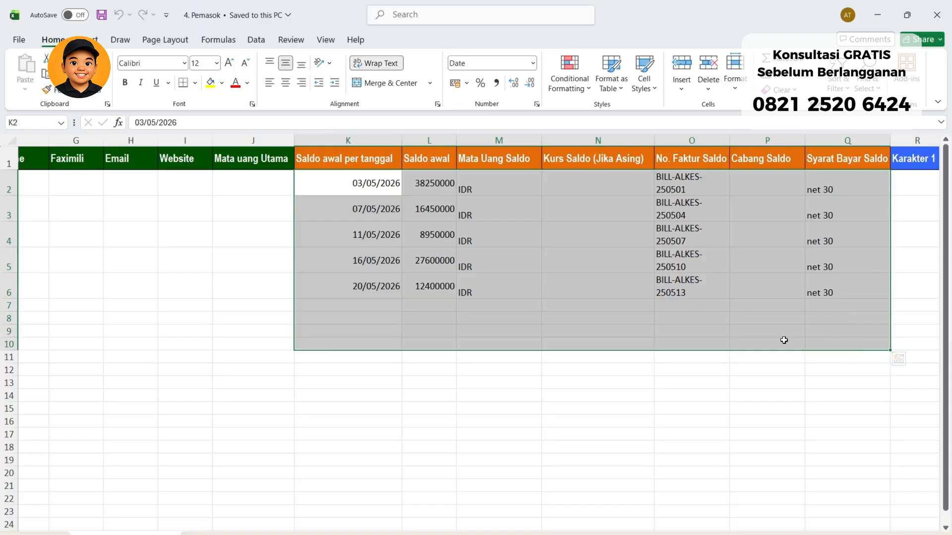
click(457, 379)
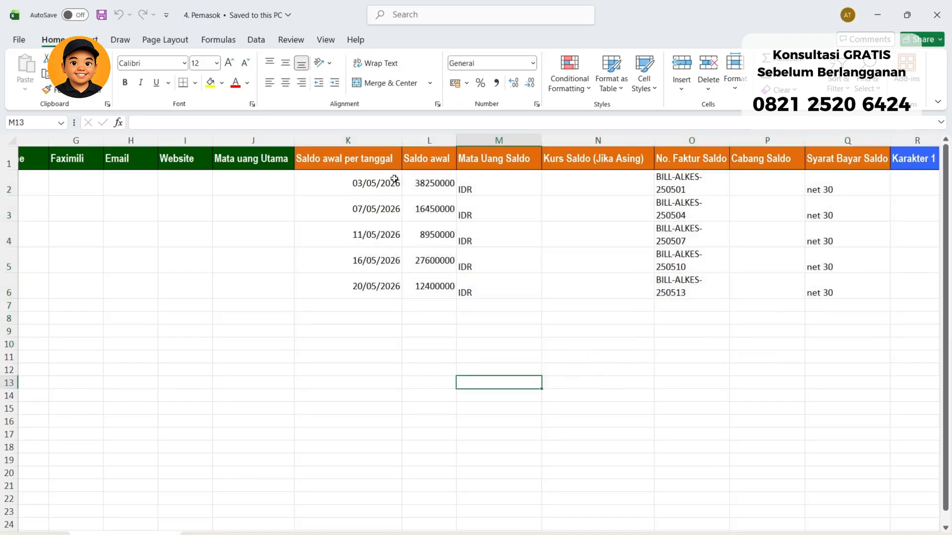
scroll(651, 527, left, 2)
scroll(651, 527, right, 8)
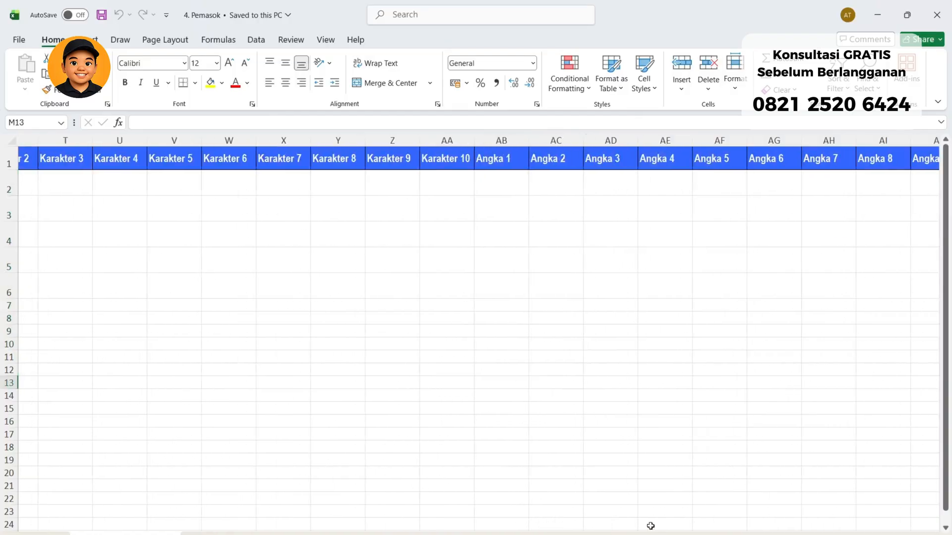
scroll(645, 525, left, 8)
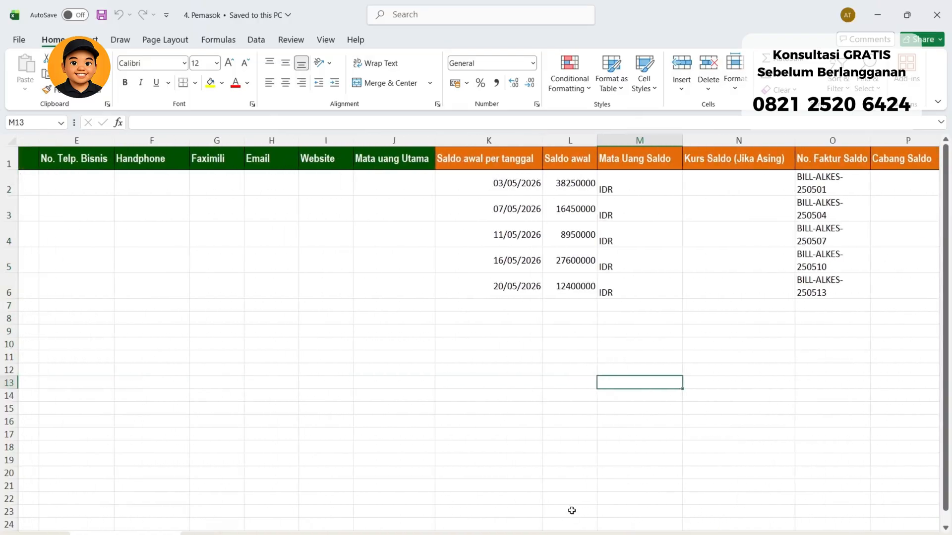
scroll(607, 523, right, 3)
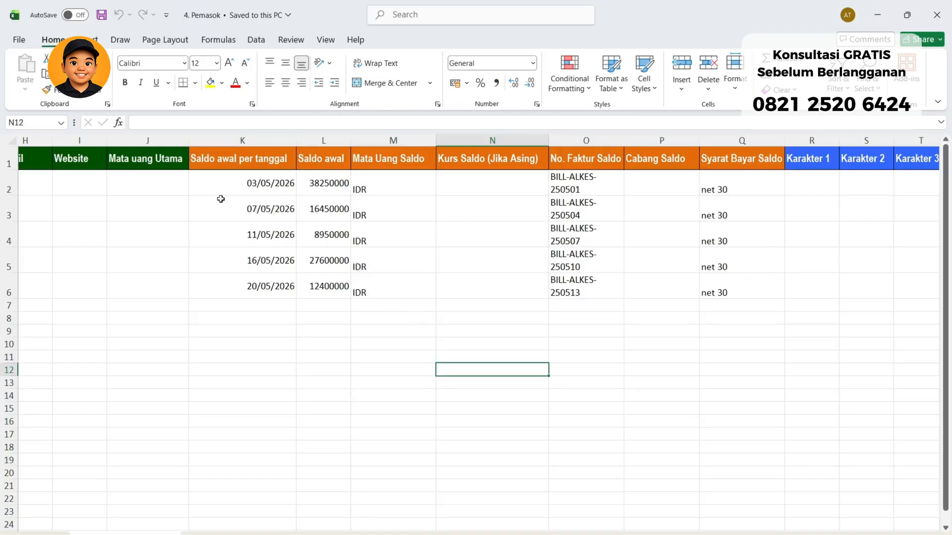
Examine the Saldo awal per tanggal dates alongside the Saldo awal amounts for the listed suppliers
click(270, 162)
click(336, 160)
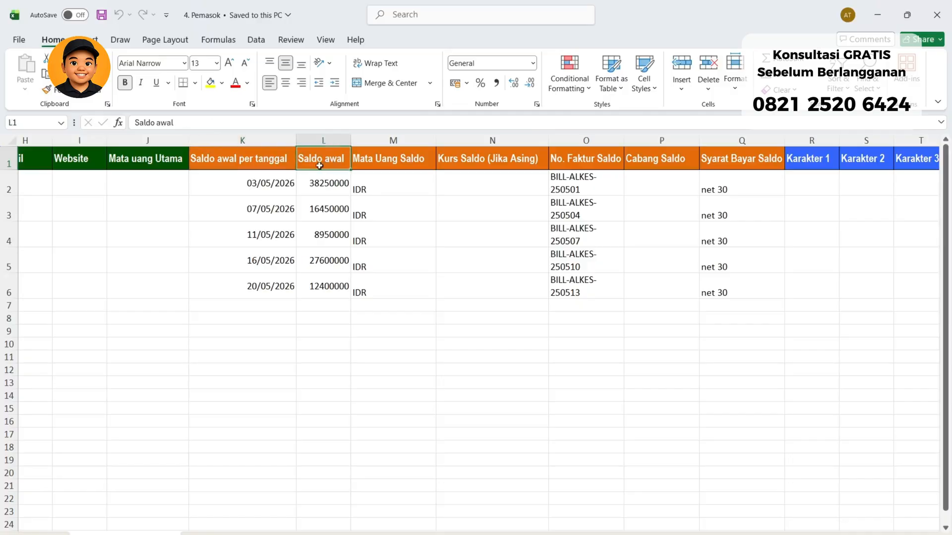
click(272, 161)
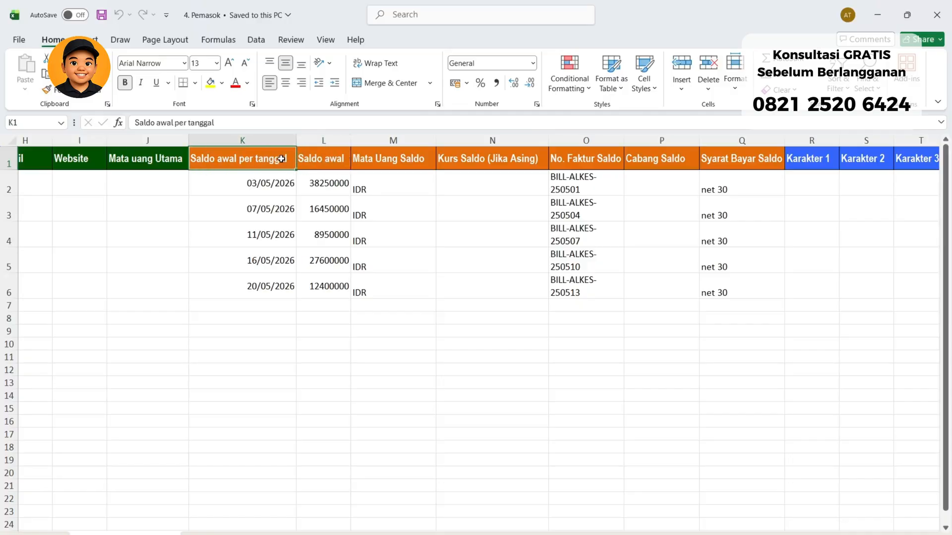
click(323, 165)
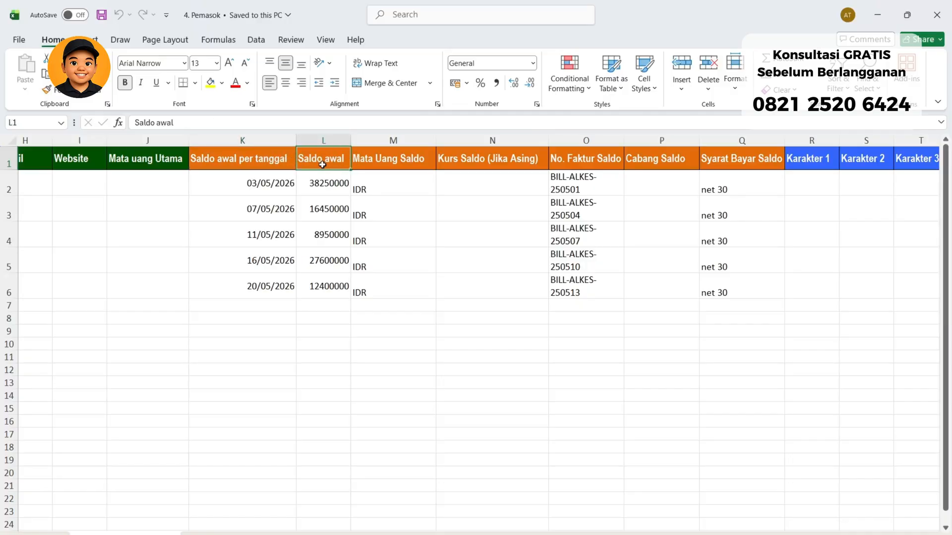
click(279, 163)
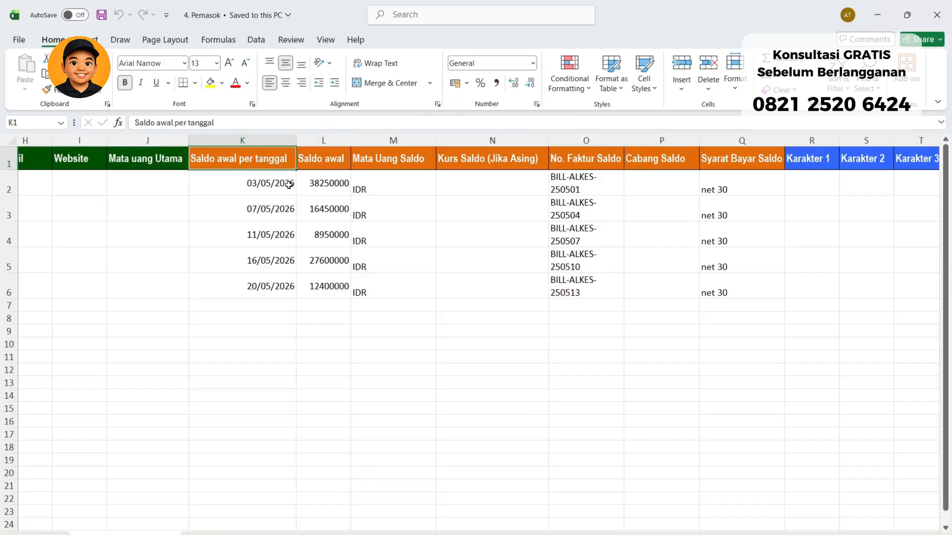
drag(283, 183, 290, 279)
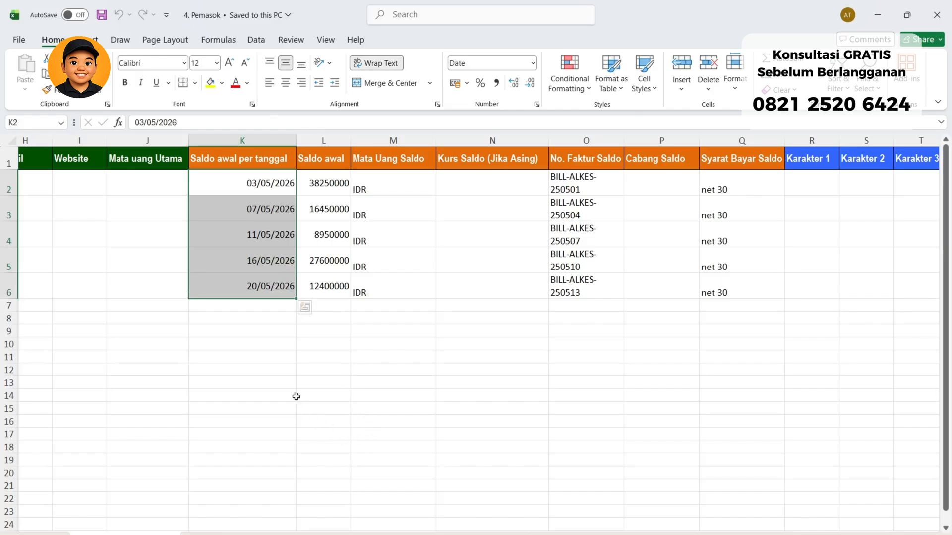
click(333, 158)
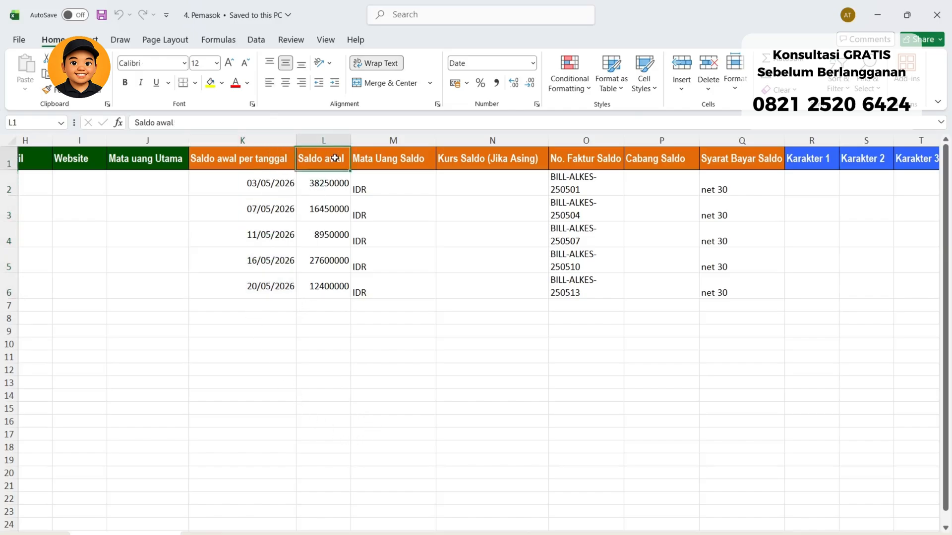
drag(323, 183, 337, 274)
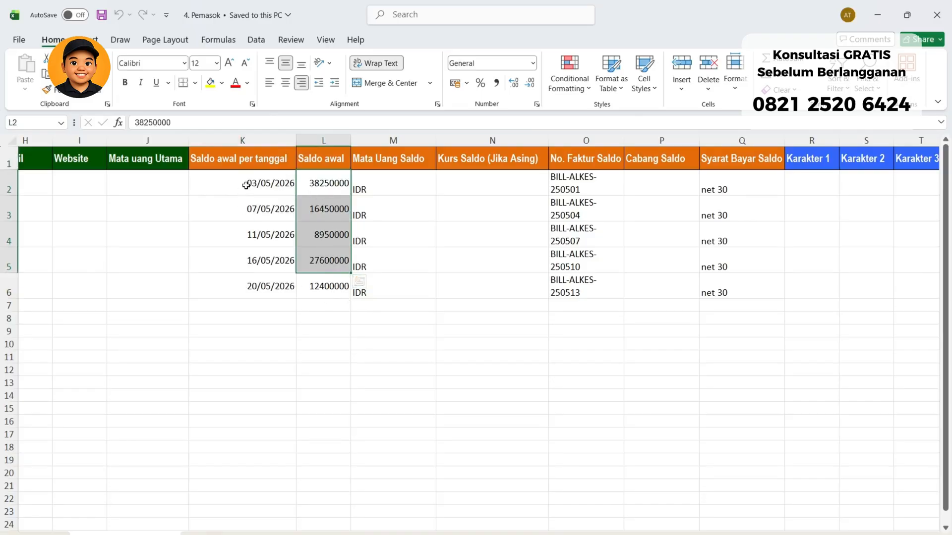
drag(278, 178, 284, 270)
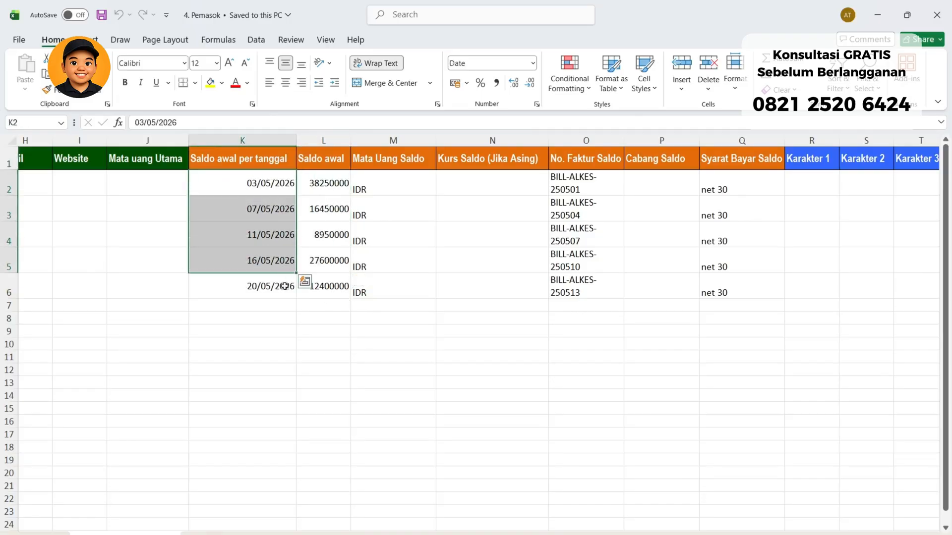
Check the required date format for Saldo awal per Tanggal on the description sheet, then return to the supplier data sheet
click(228, 534)
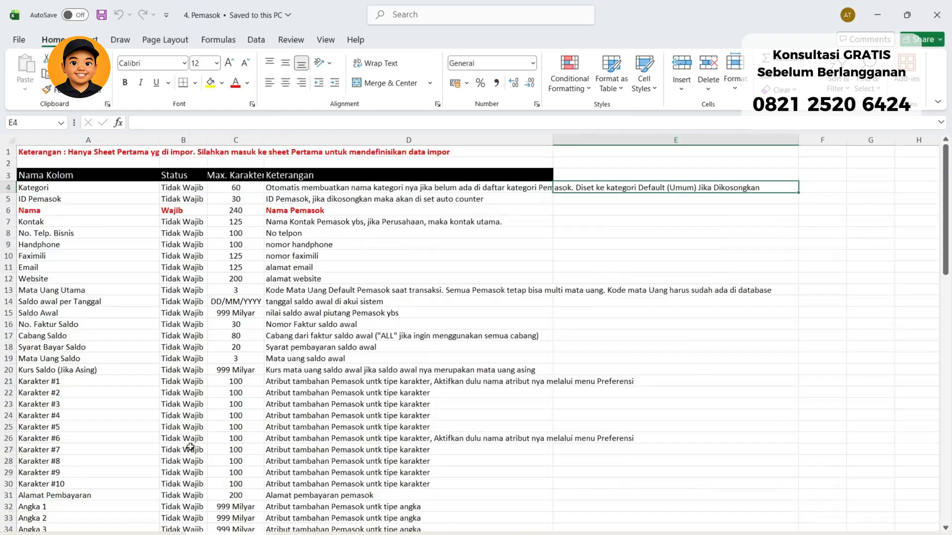
click(217, 304)
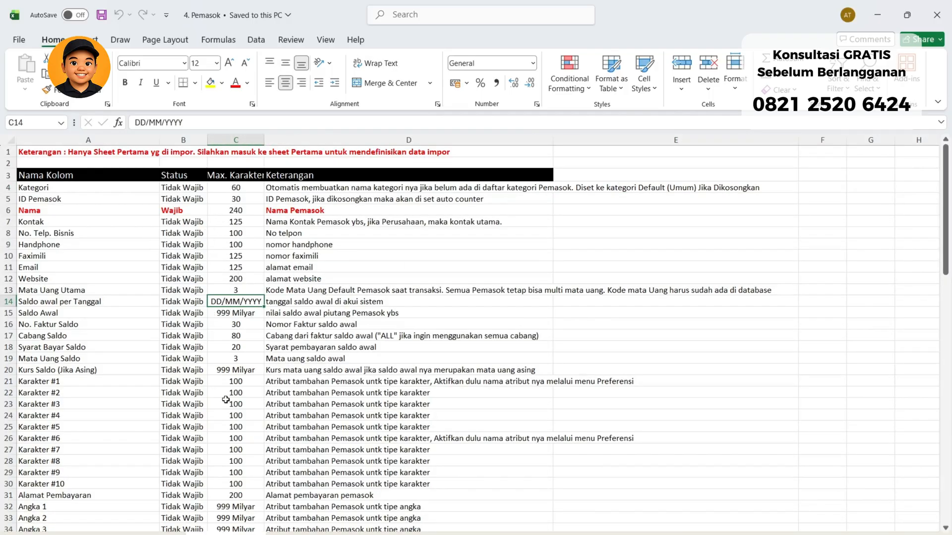
click(128, 534)
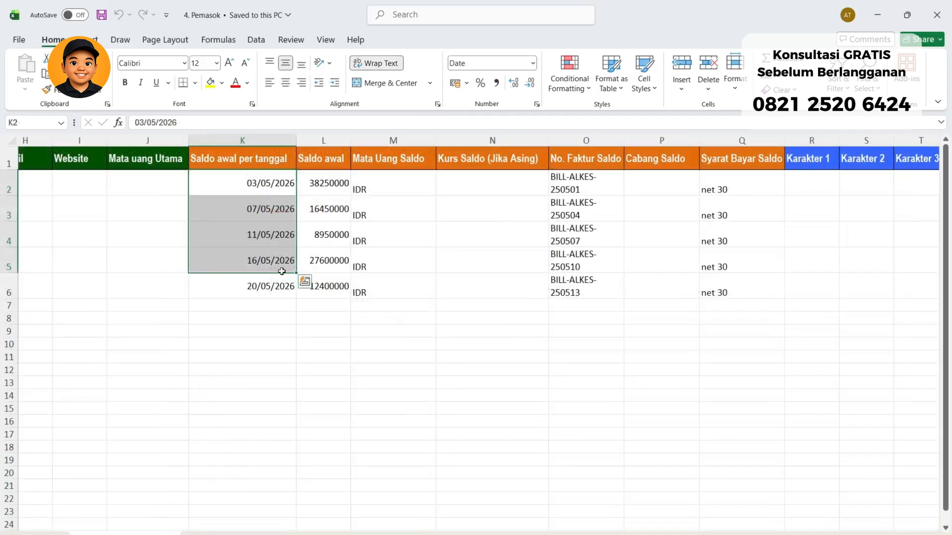
Review the suppliers' Saldo awal, Mata Uang Saldo and Kurs Saldo (Jika Asing) entries
click(281, 318)
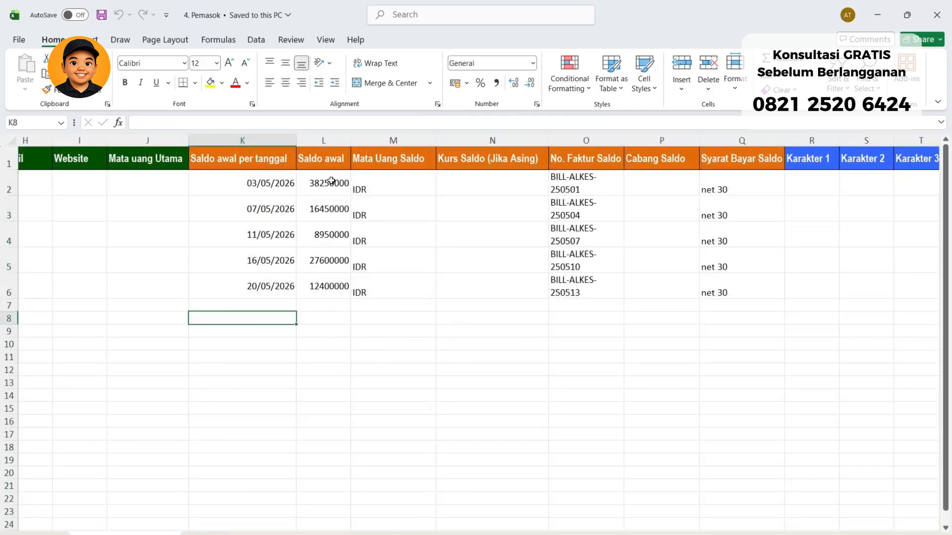
drag(331, 182, 324, 283)
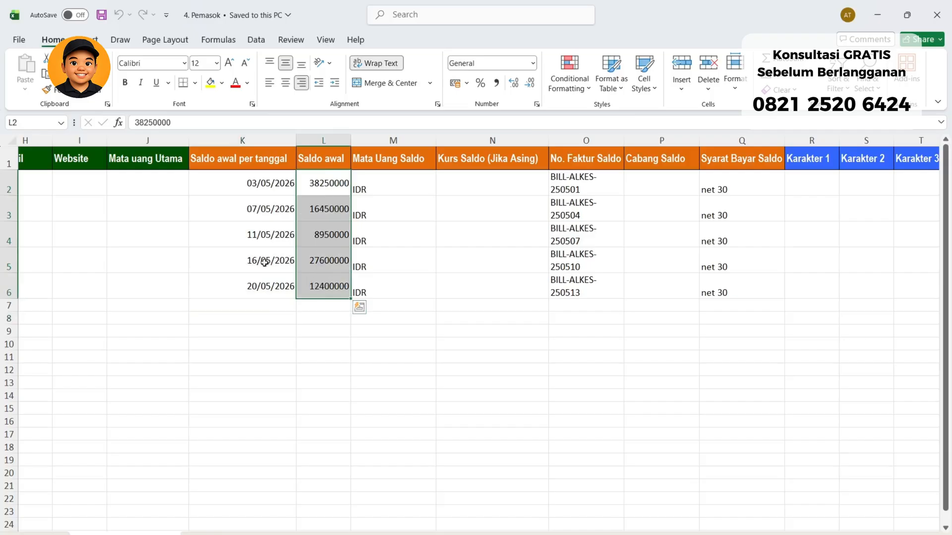
drag(395, 183, 390, 287)
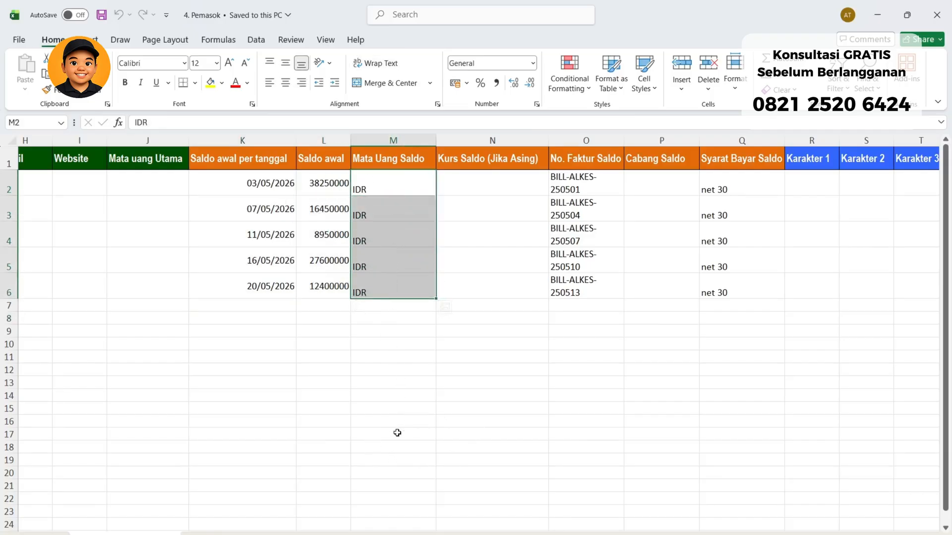
drag(509, 176, 513, 286)
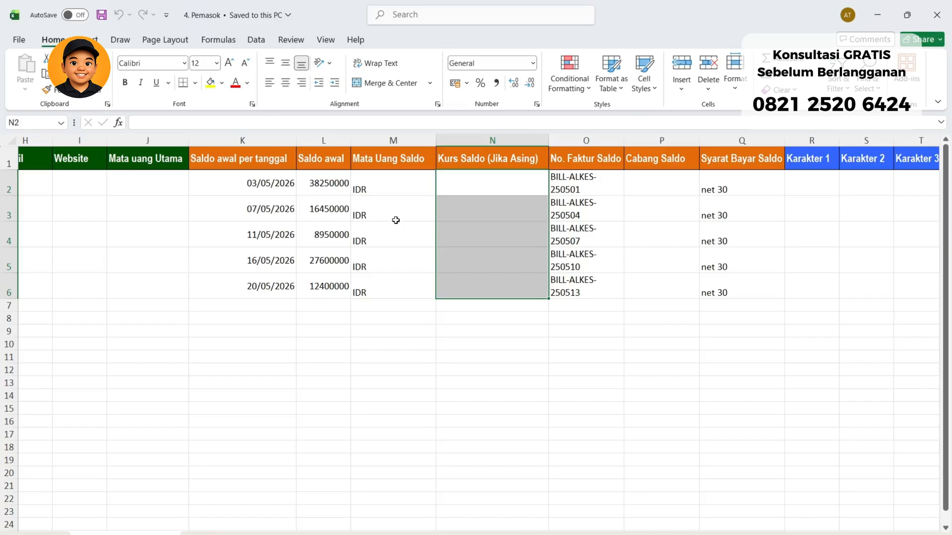
Examine the No. Faktur Saldo invoice numbers for the five listed suppliers
scroll(523, 177, right, 2)
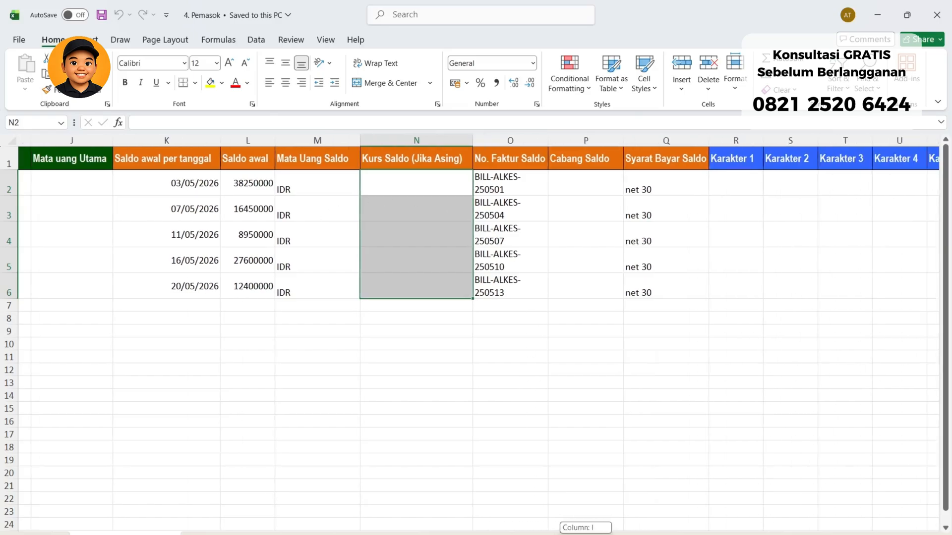
drag(530, 186, 521, 288)
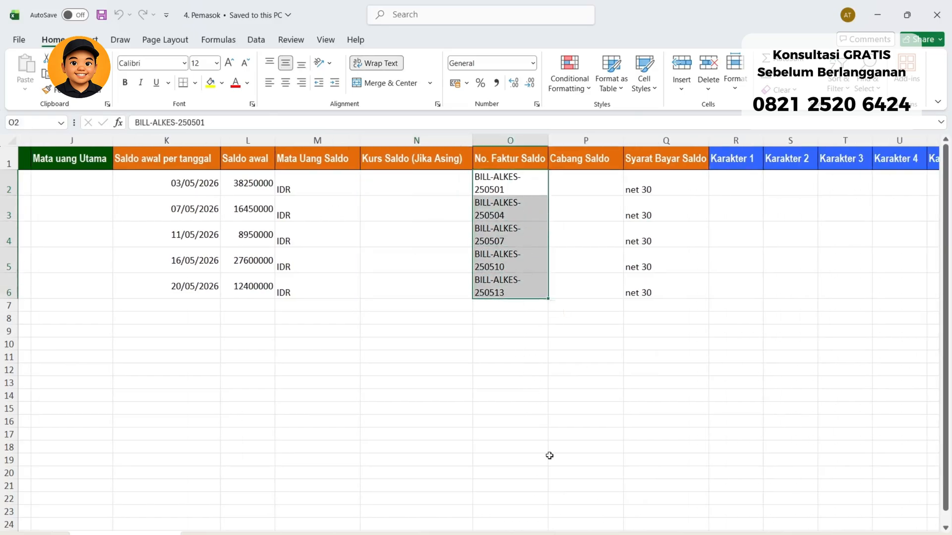
scroll(446, 238, right, 2)
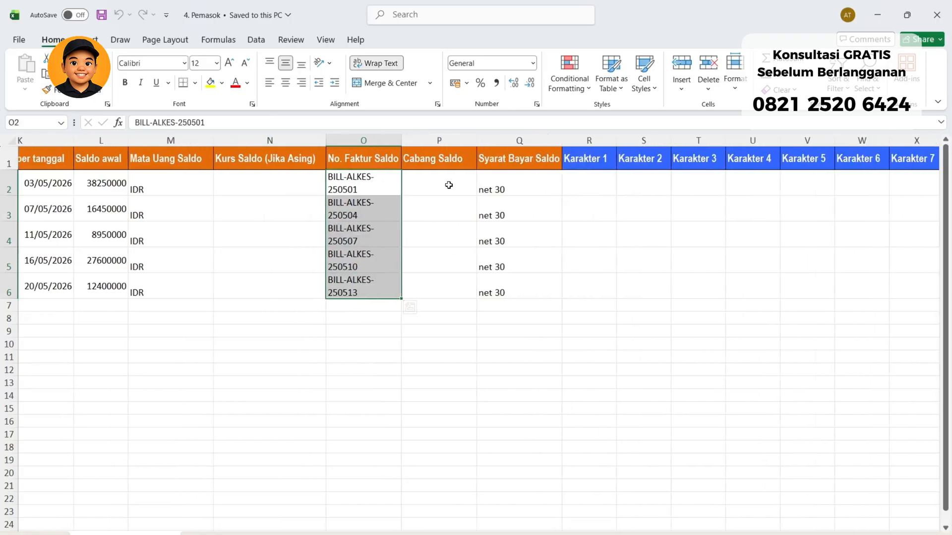
Examine the Cabang Saldo header and its cells for the listed suppliers
drag(448, 184, 442, 293)
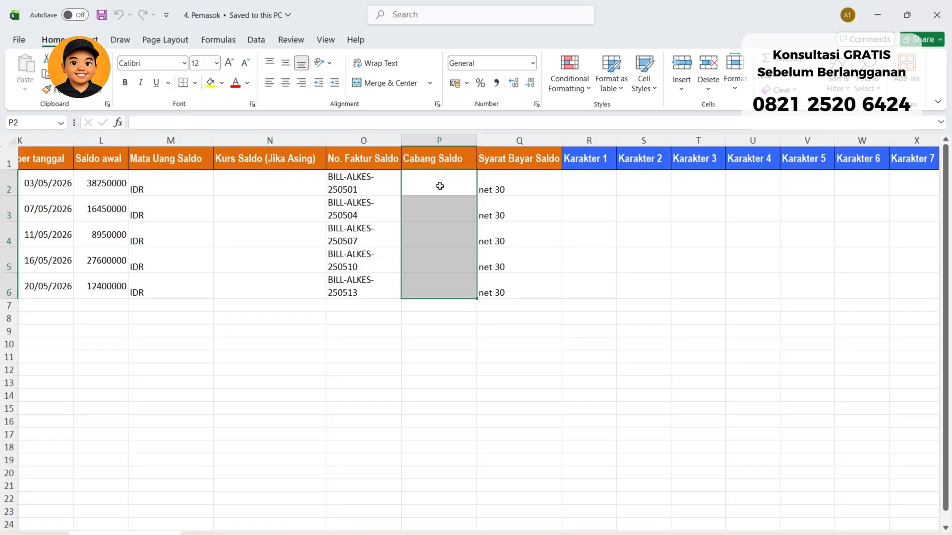
click(434, 213)
click(428, 159)
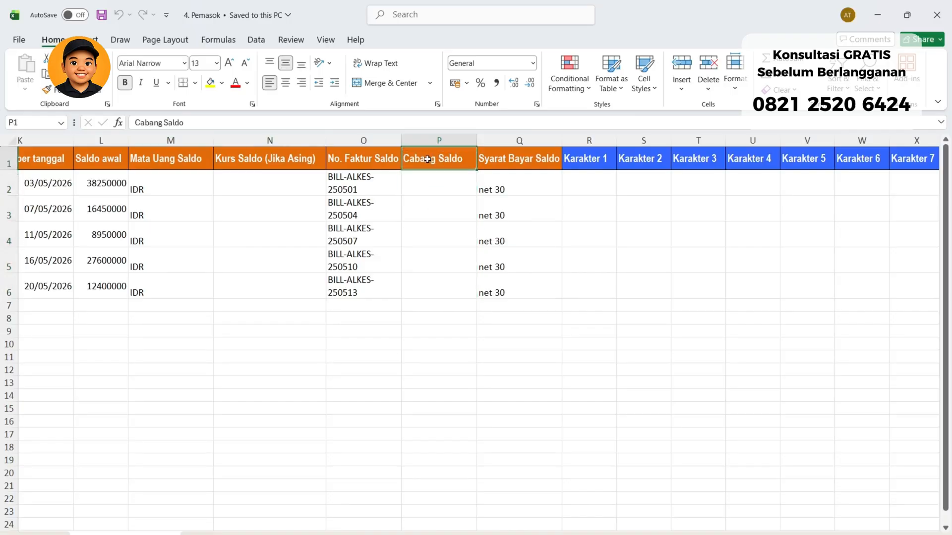
click(161, 121)
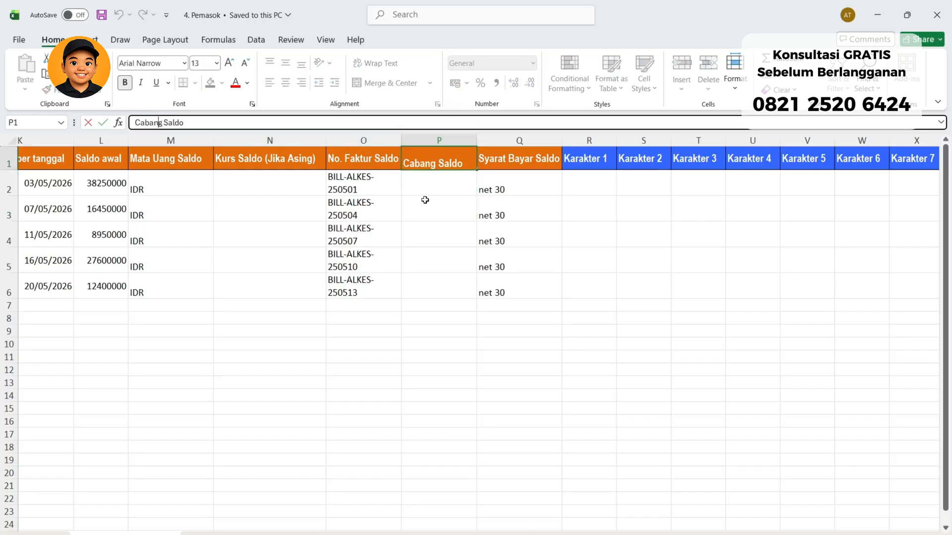
click(447, 185)
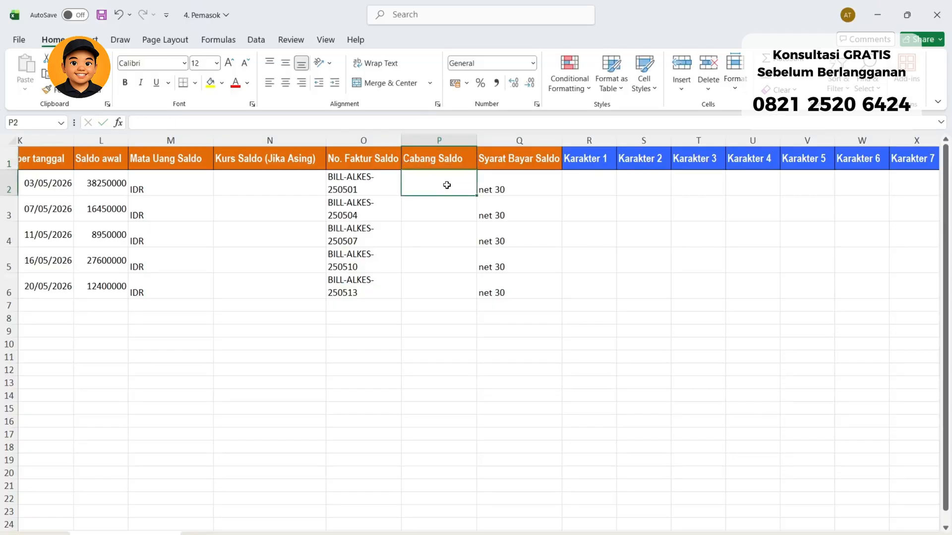
click(453, 257)
click(436, 302)
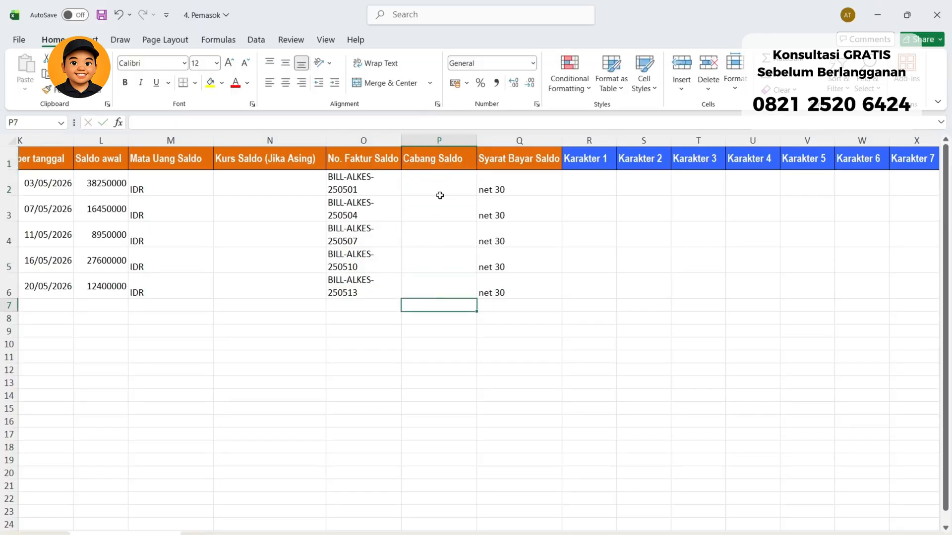
click(441, 193)
click(458, 368)
Check the Syarat Bayar Saldo description on the description sheet, then return to the supplier data sheet
click(533, 188)
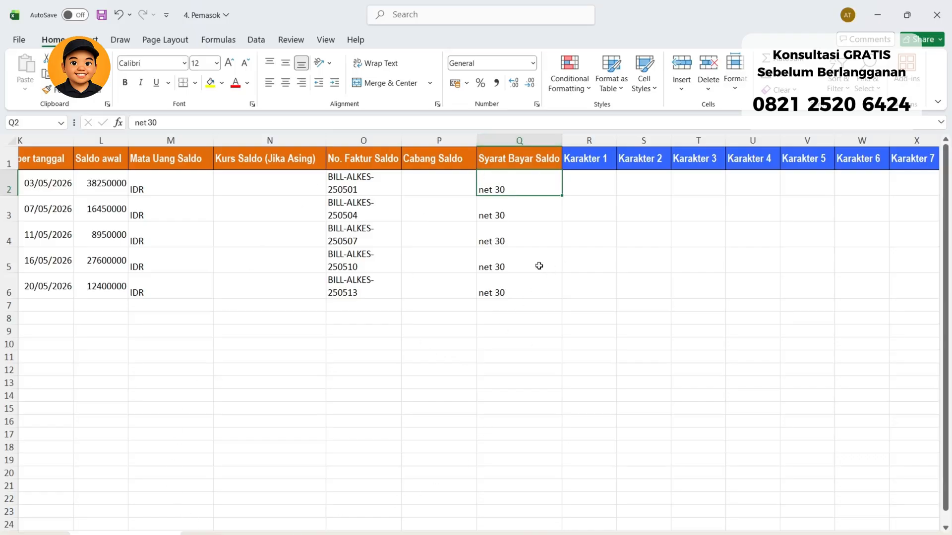
click(237, 534)
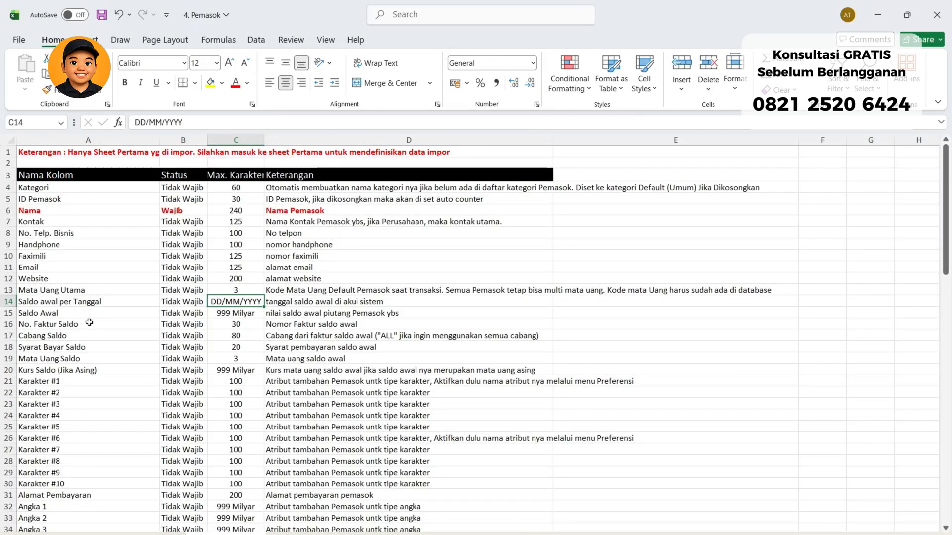
scroll(103, 331, down, 1)
click(72, 310)
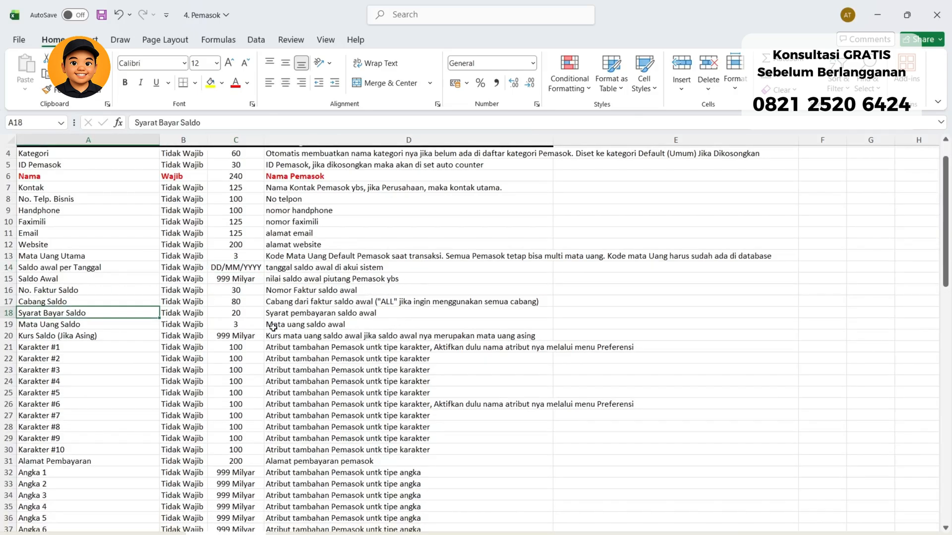
key(ctrl+Page_Up)
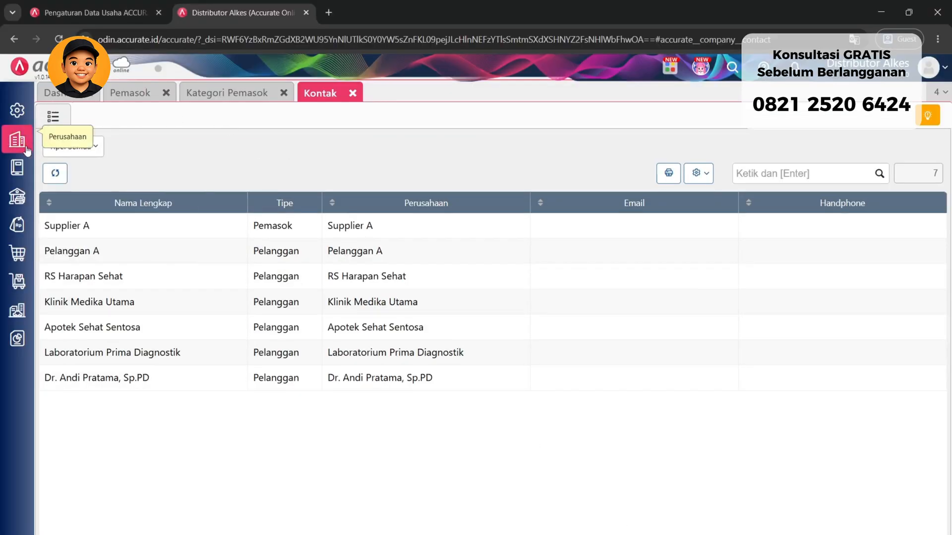
Switch to Accurate Online and view the company's Syarat Pembayaran list and its new-entry form
click(17, 140)
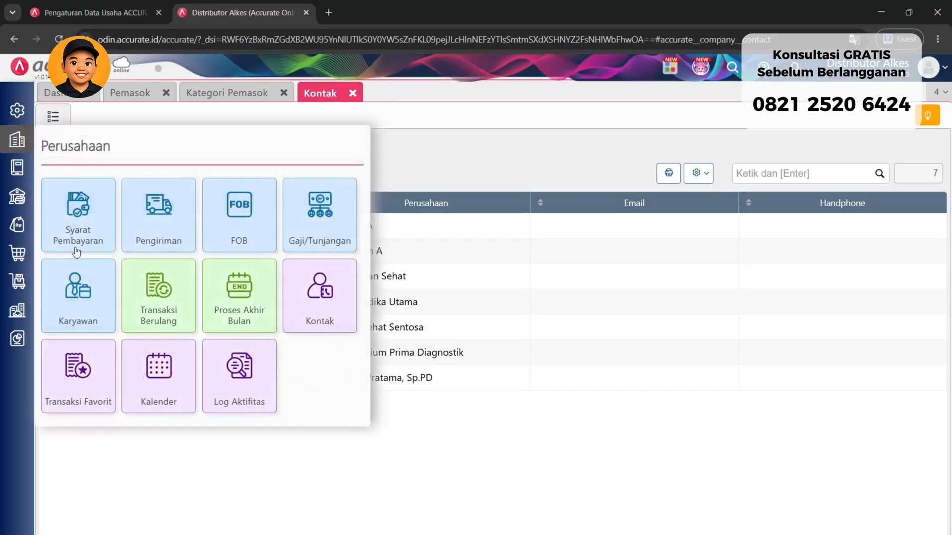
click(87, 213)
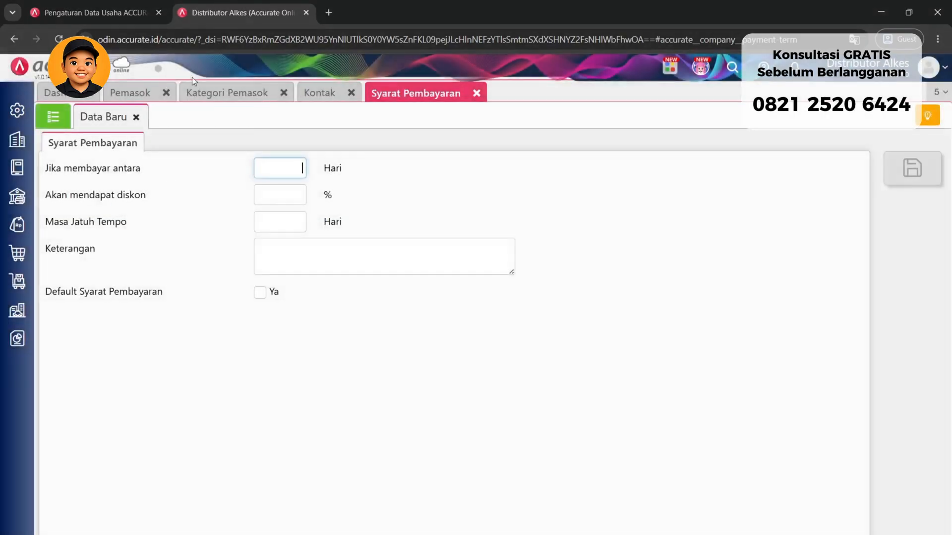
click(53, 116)
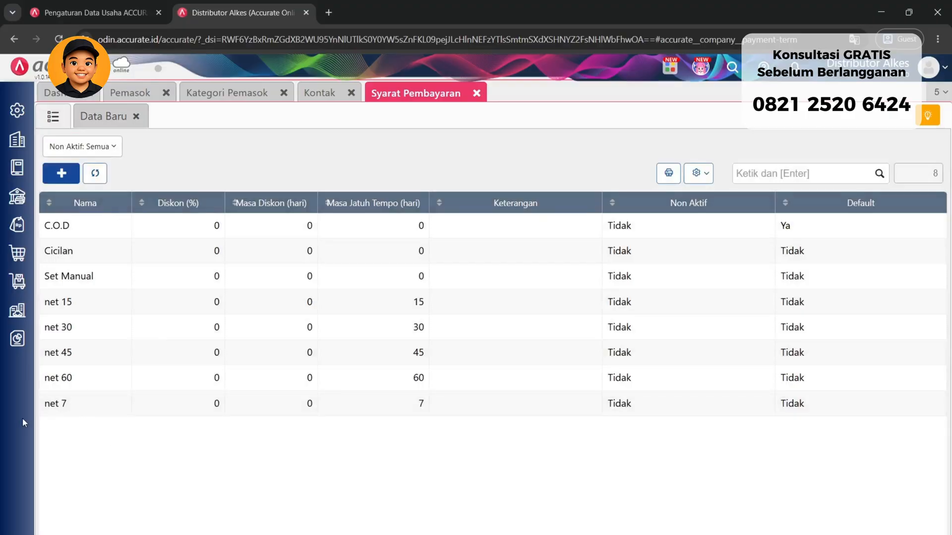
click(102, 122)
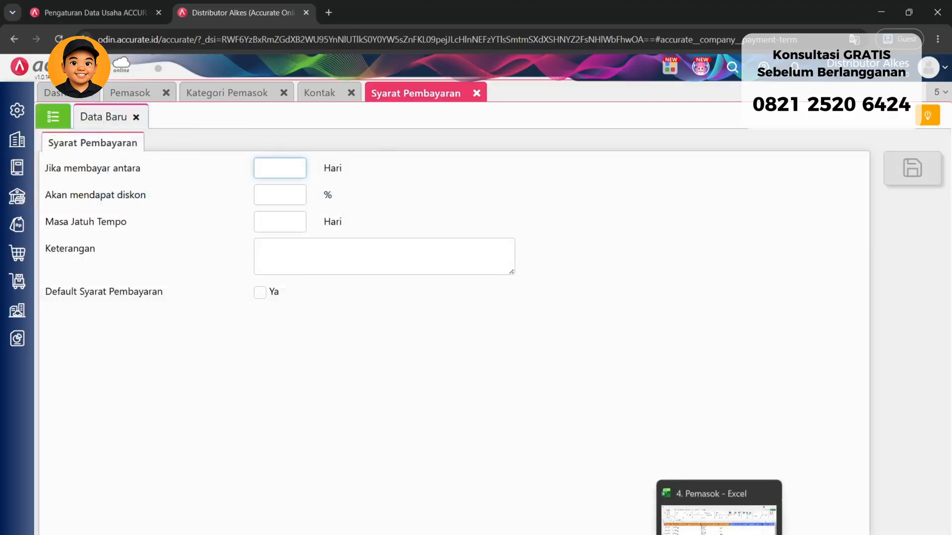
Return to the supplier workbook in Excel and review the Syarat Bayar Saldo entries against the payment terms in Accurate Online
click(721, 506)
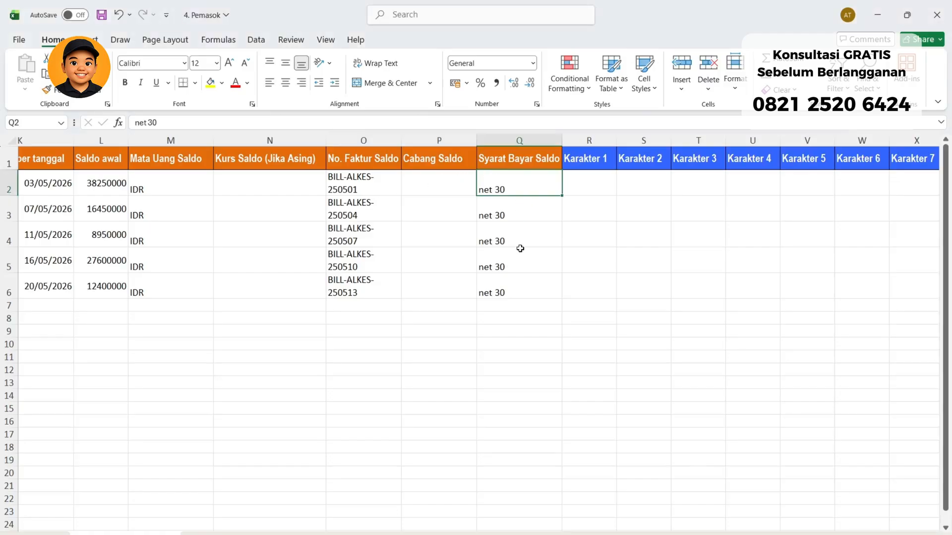
click(530, 275)
key(alt+Tab)
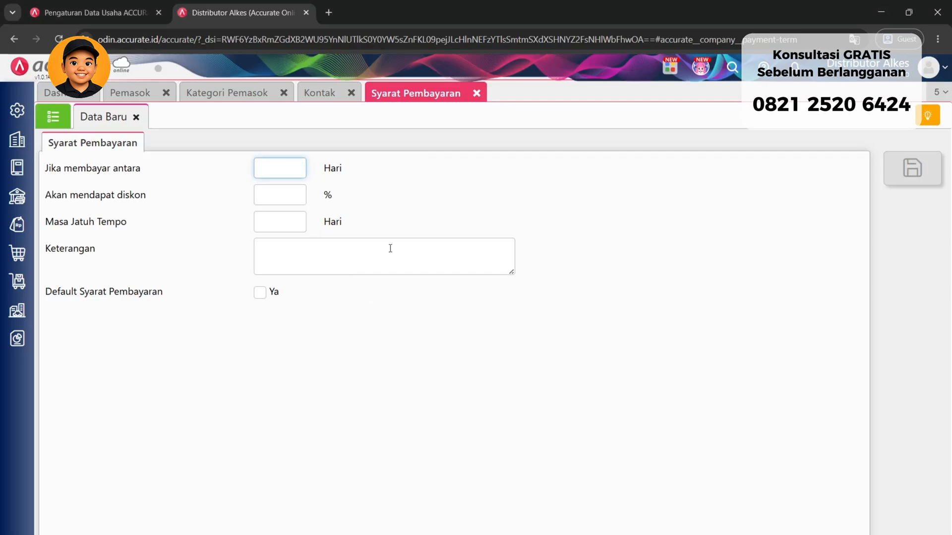
key(alt+Tab)
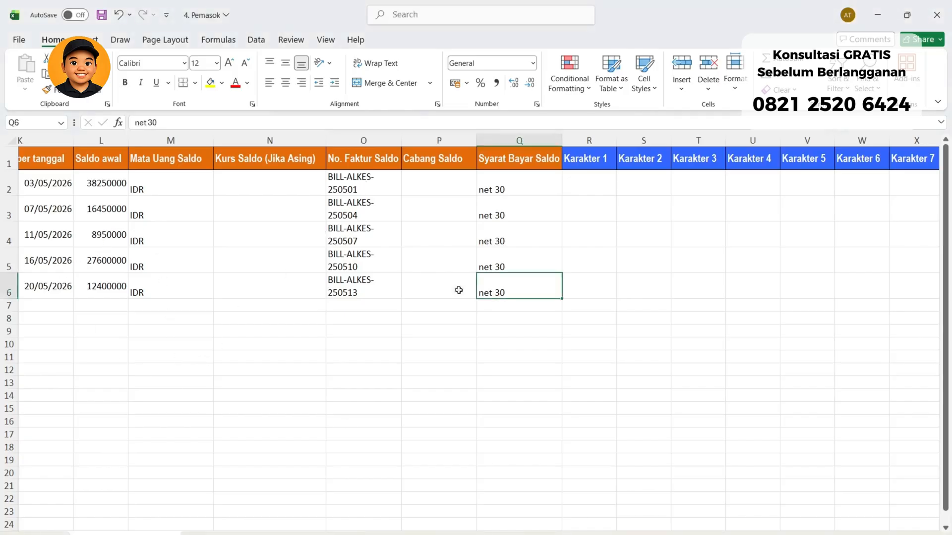
drag(606, 534, 634, 534)
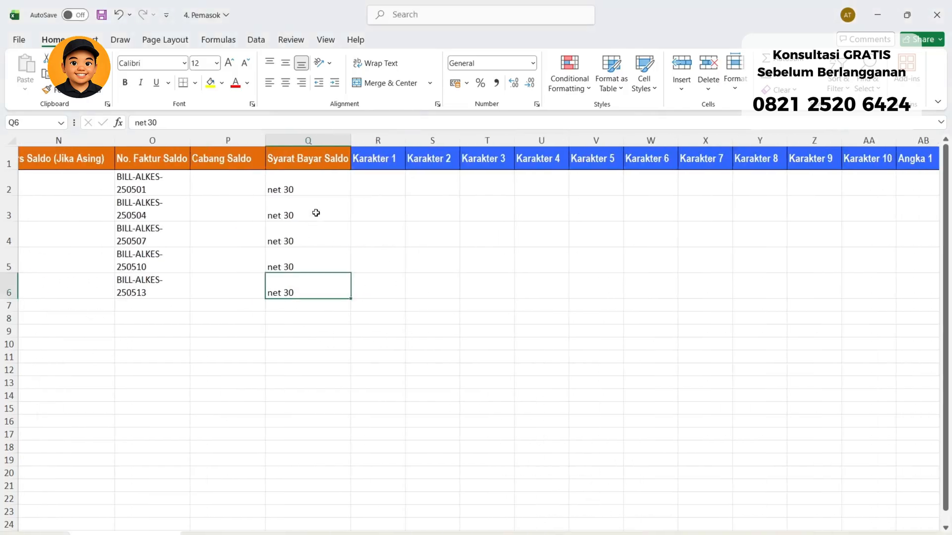
drag(315, 188, 308, 259)
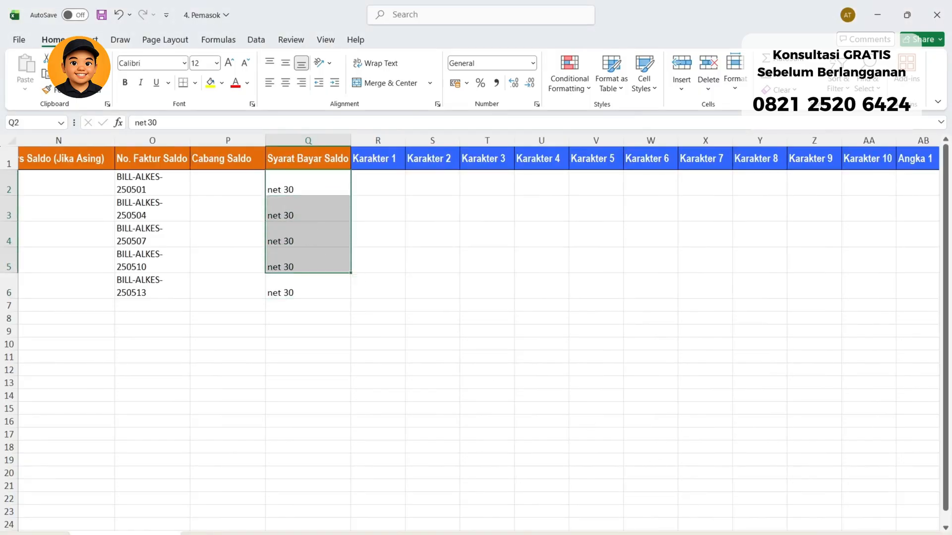
Look over the additional attribute columns from Karakter 1 to Tanggal 2
drag(635, 534, 644, 534)
click(307, 186)
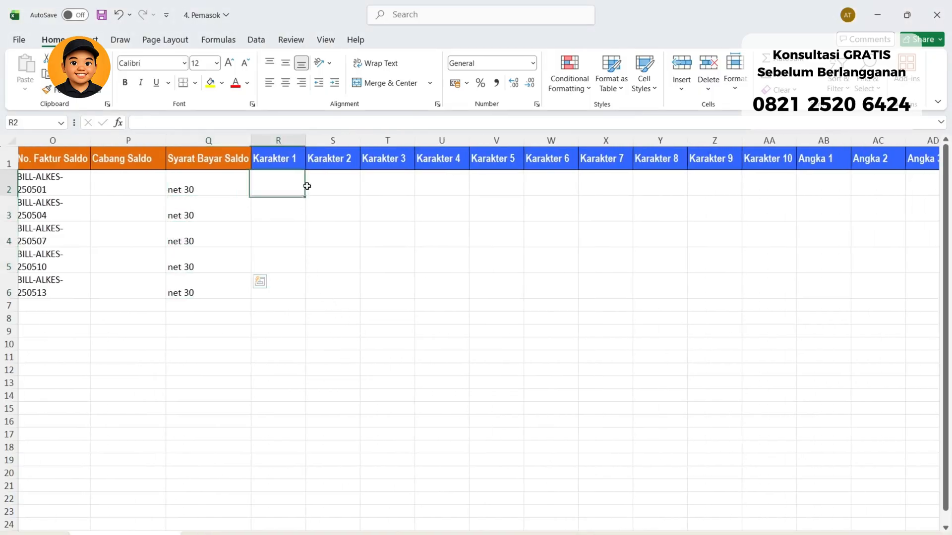
drag(307, 186, 407, 324)
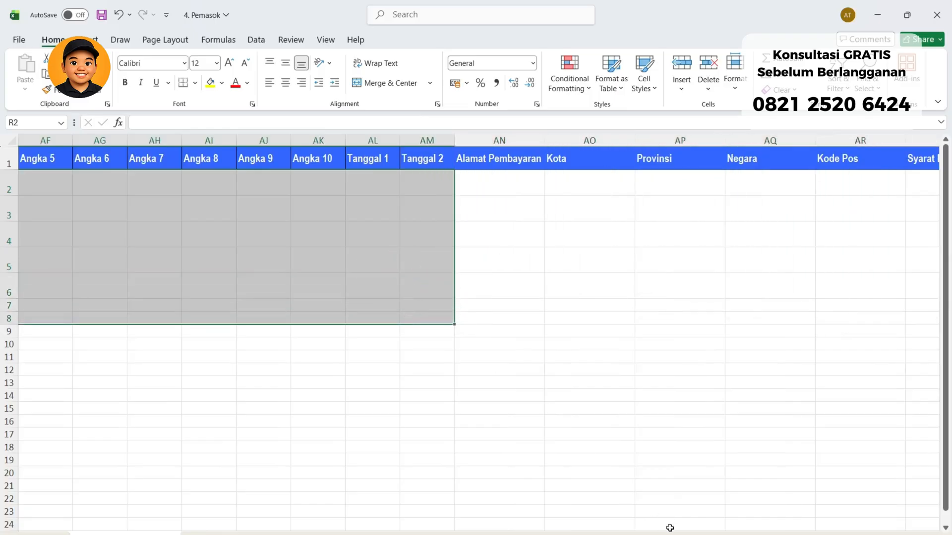
drag(774, 534, 659, 534)
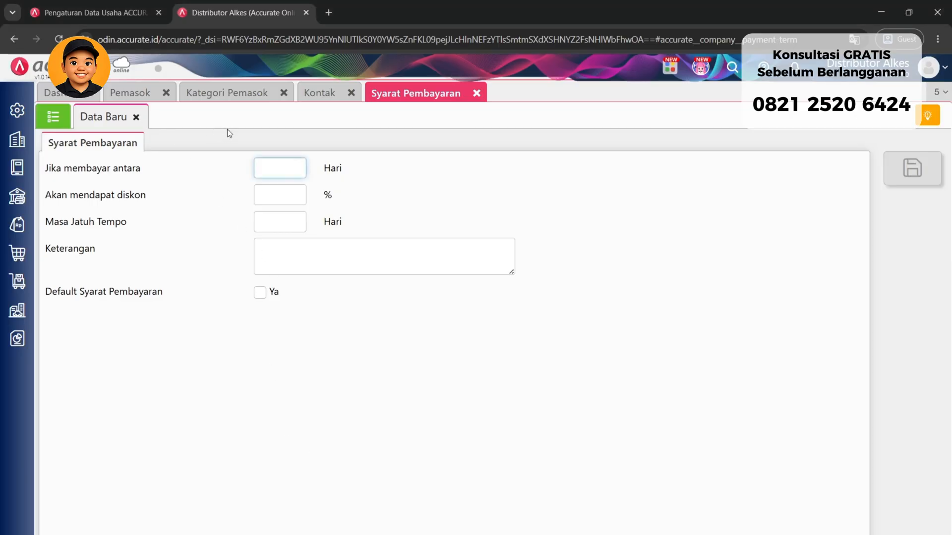
Switch to Accurate Online and look through the Kontak, Pembelian, Saldo Utang, Lain-lain and Umum sections of the new Pemasok form
click(145, 92)
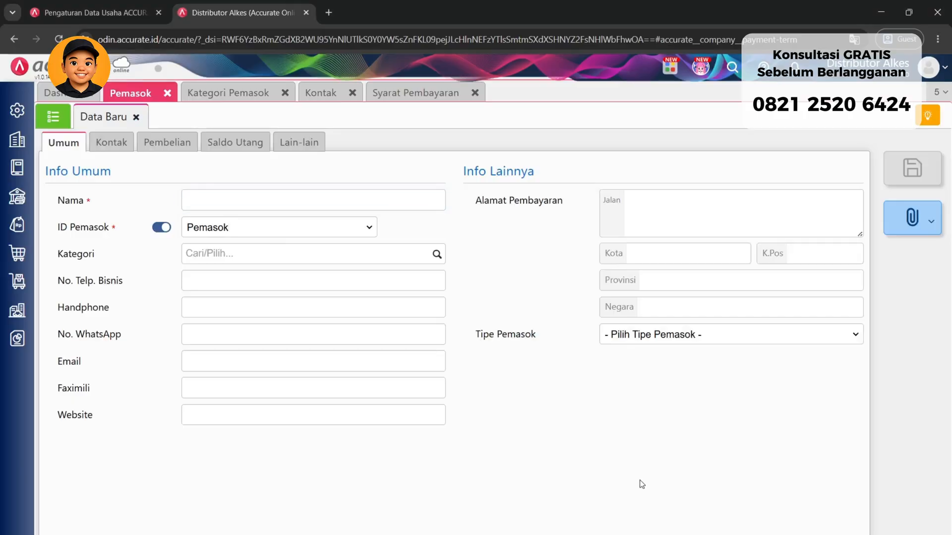
click(108, 144)
click(174, 144)
click(236, 144)
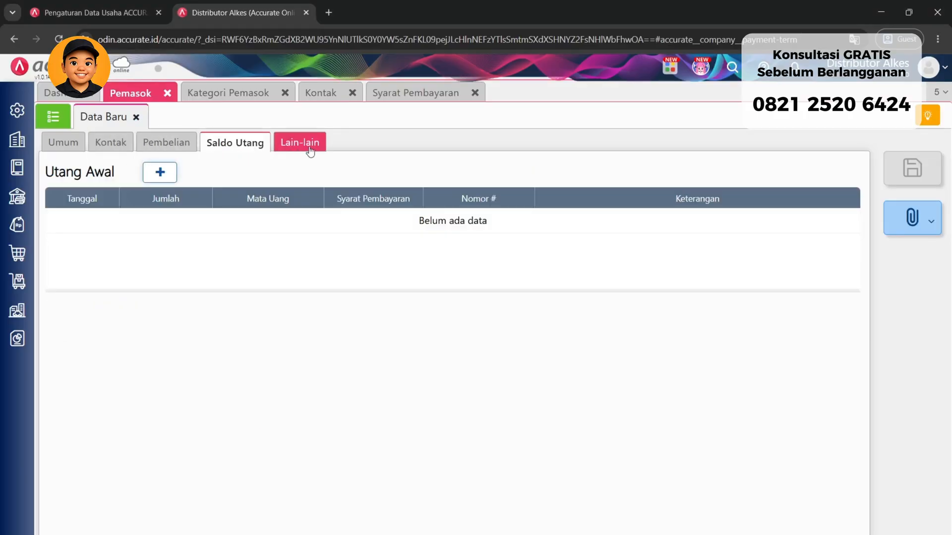
click(310, 149)
click(110, 143)
click(63, 143)
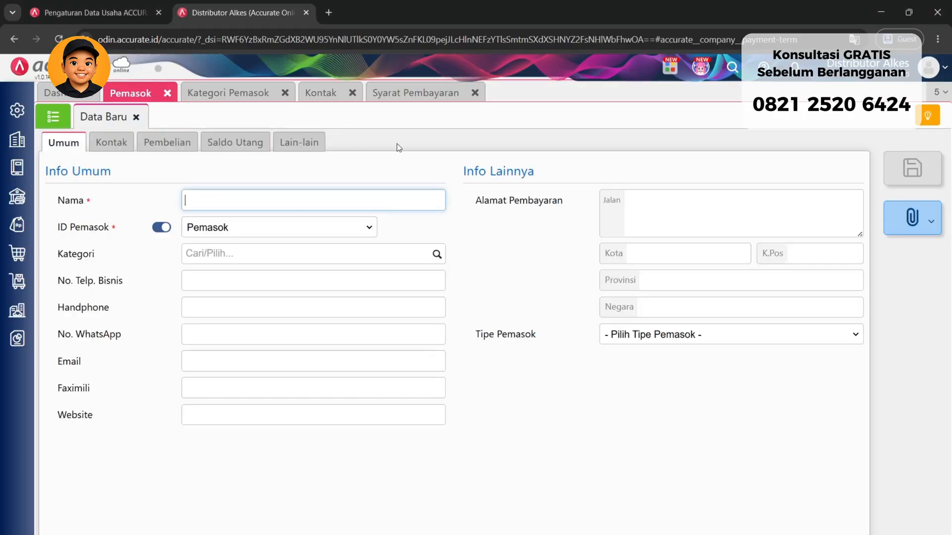
Return to the Excel workbook, examine the Alamat Pembayaran to NPPKP columns and check their tax codes on the description sheet
click(719, 533)
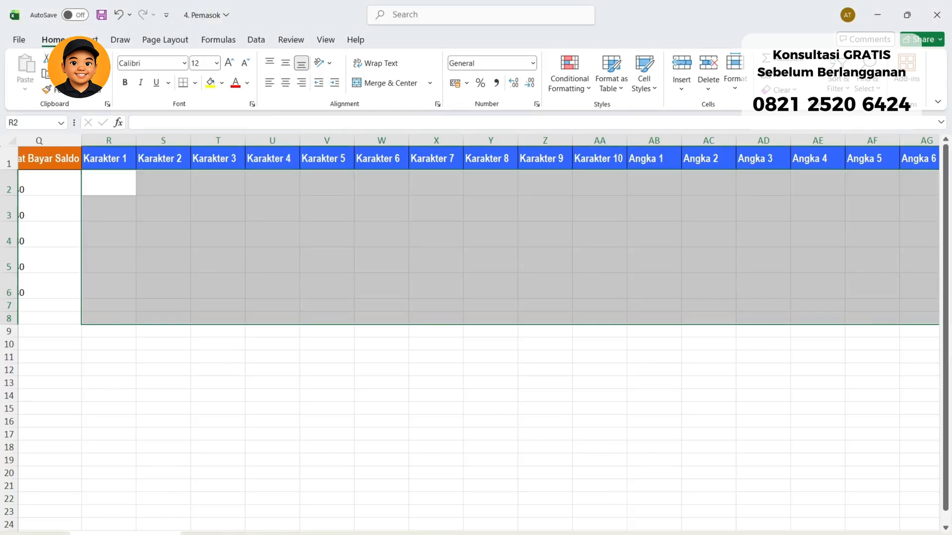
click(336, 252)
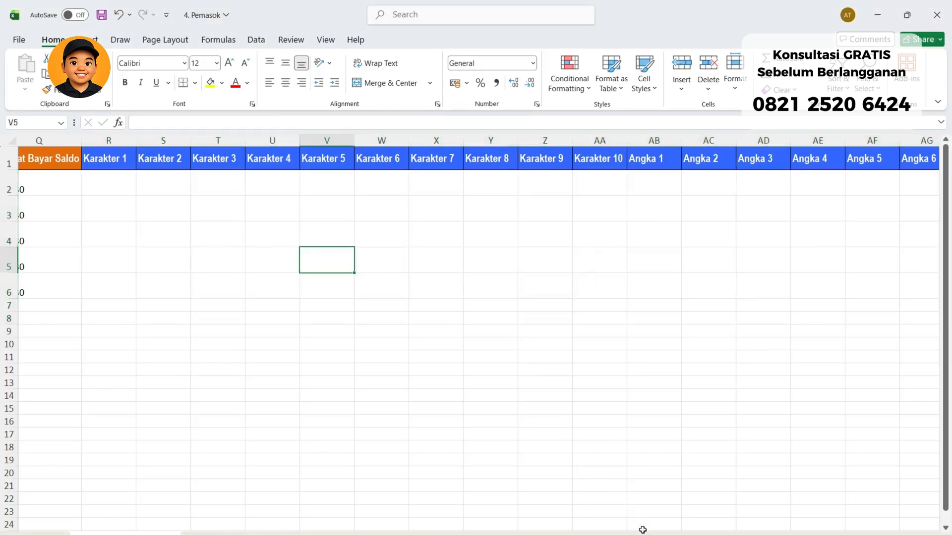
scroll(631, 493, right, 6)
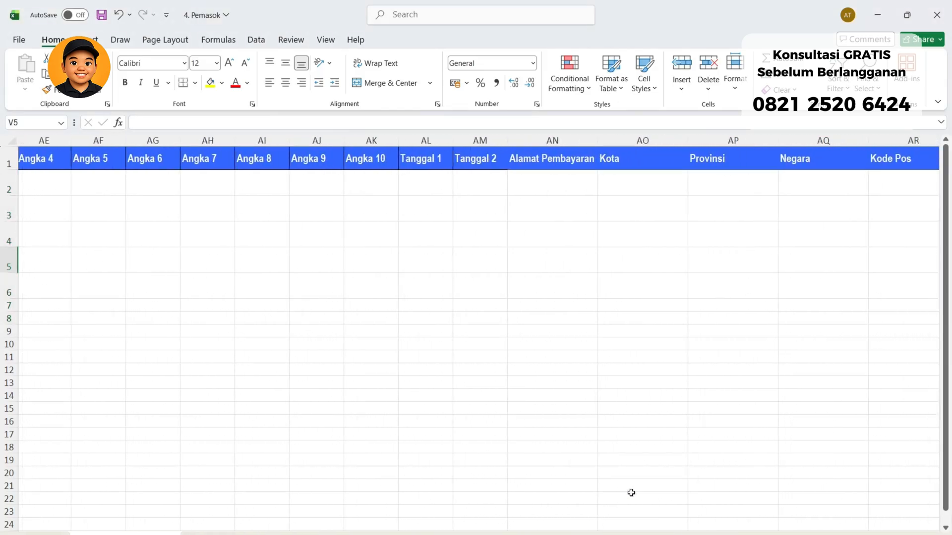
drag(545, 183, 697, 369)
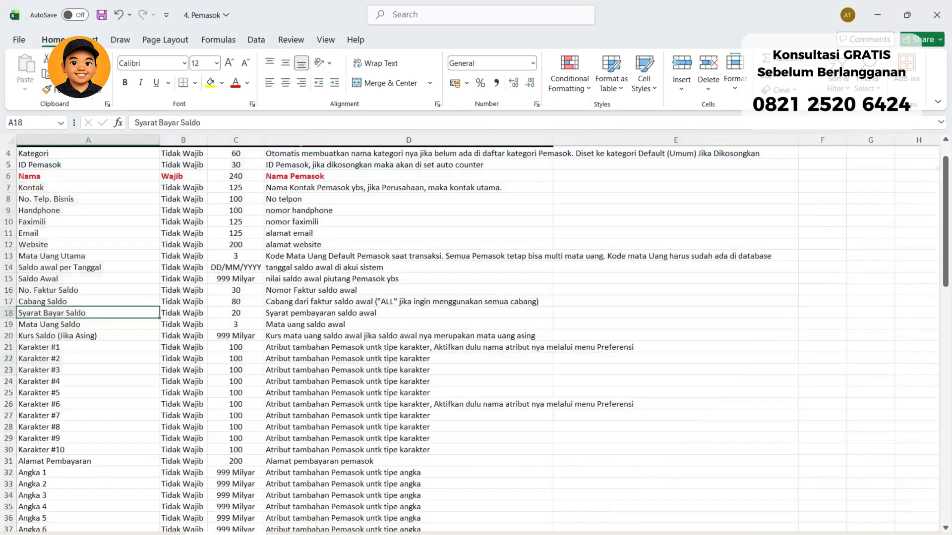
drag(947, 208, 923, 371)
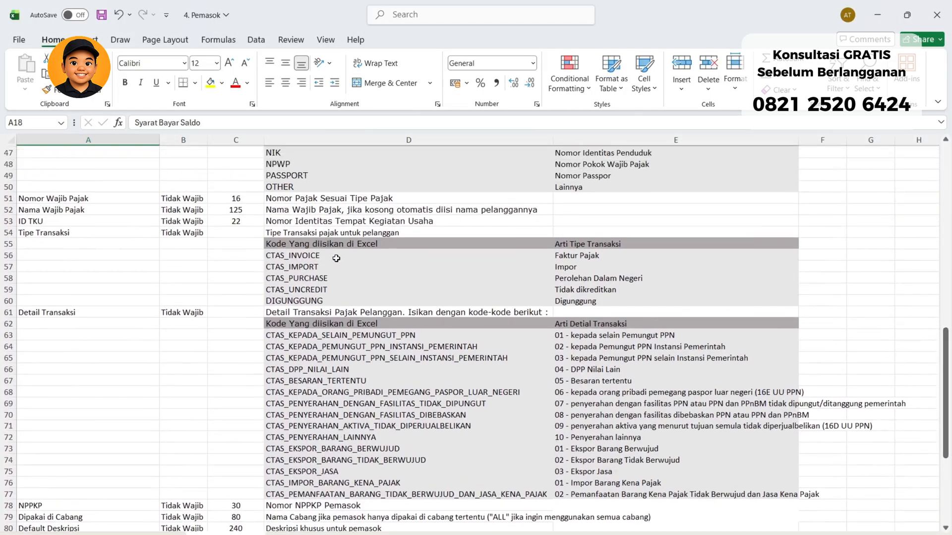
scroll(378, 269, up, 3)
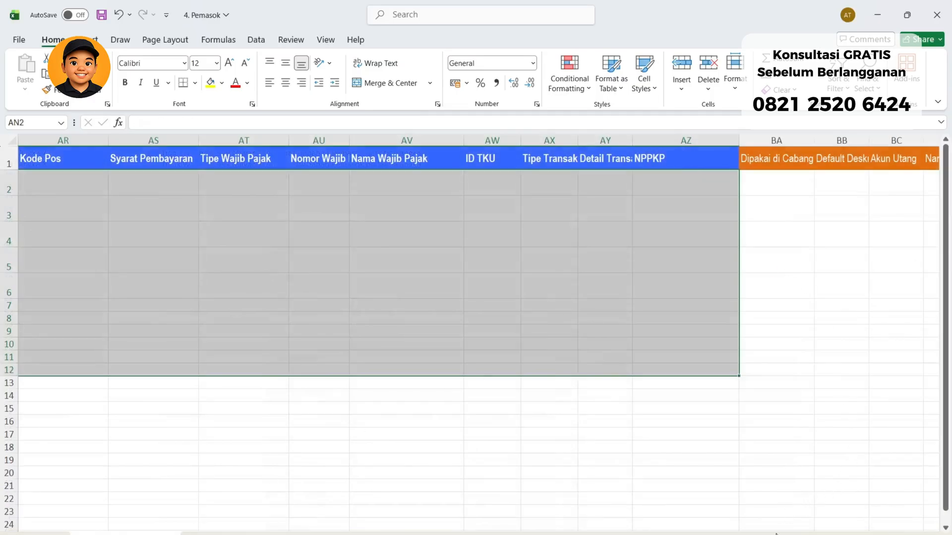
Look over the remaining supplier columns from Dipakai di Cabang through the bank account and tax address fields
scroll(834, 491, right, 5)
drag(250, 177, 554, 322)
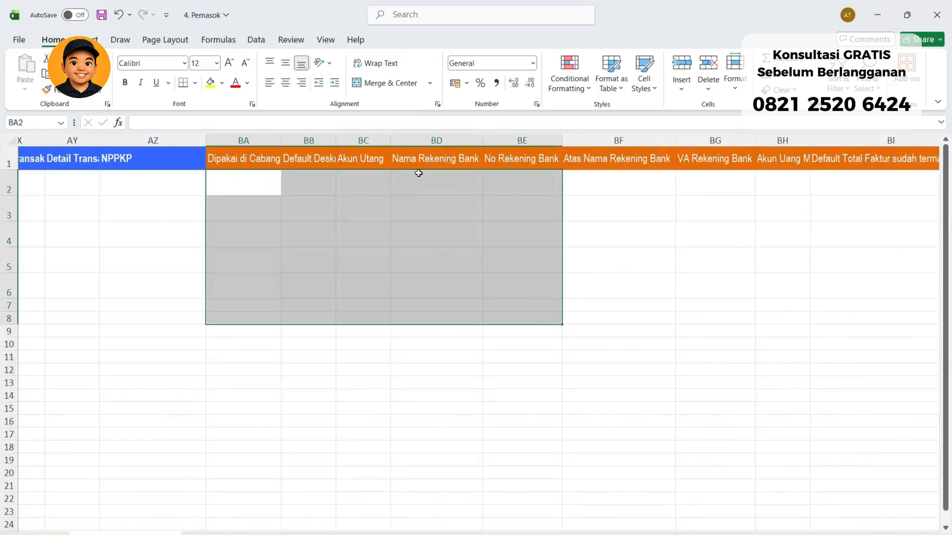
scroll(895, 430, right, 4)
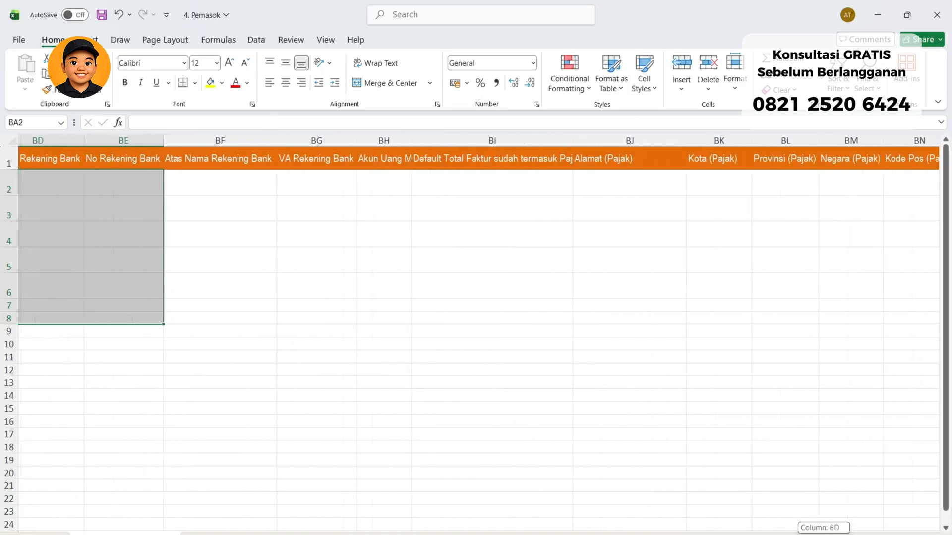
Check the last supplier columns through Memberikan Nomor Faktur and save the Pemasok workbook
scroll(411, 254, right, 4)
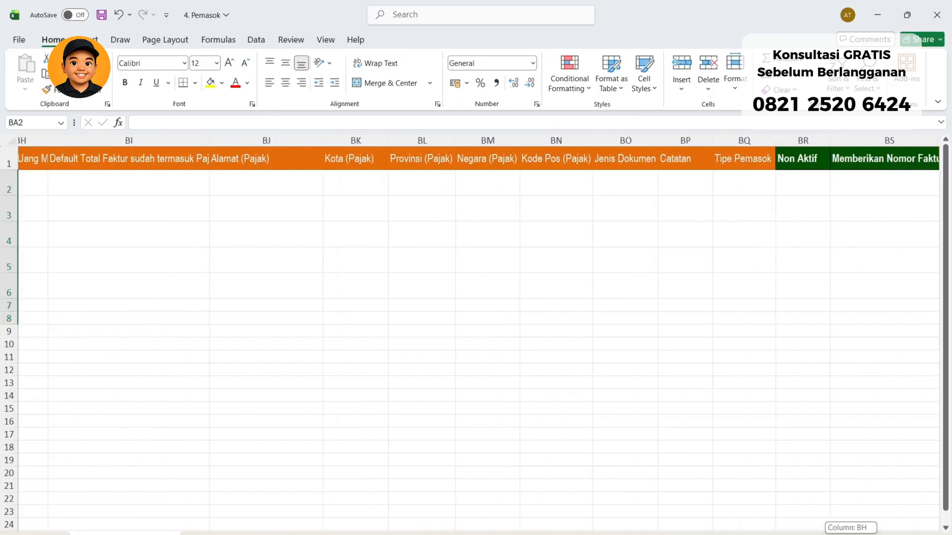
click(221, 267)
key(ctrl+s)
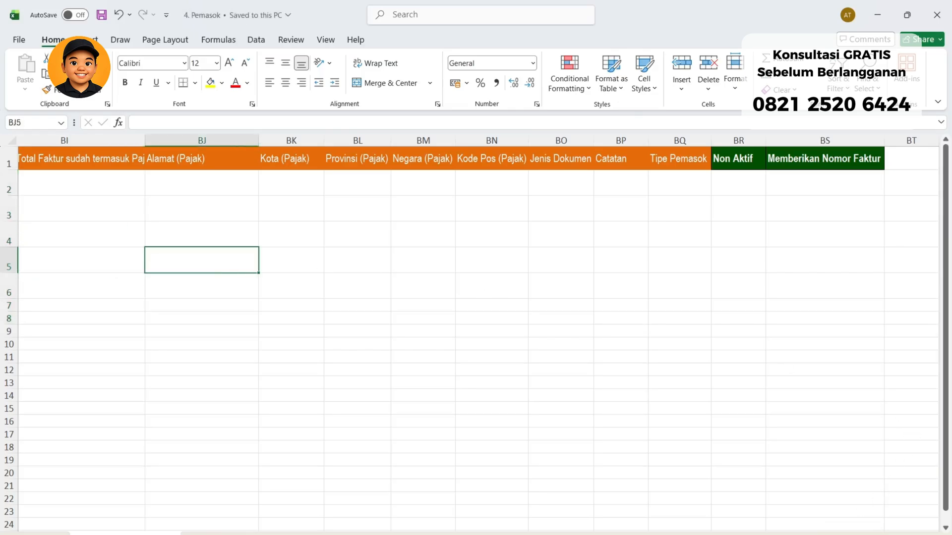
Switch to Accurate Online and close the open Syarat Pembayaran, Kontak, Kategori Pemasok and Pemasok forms
key(alt+Tab)
click(566, 439)
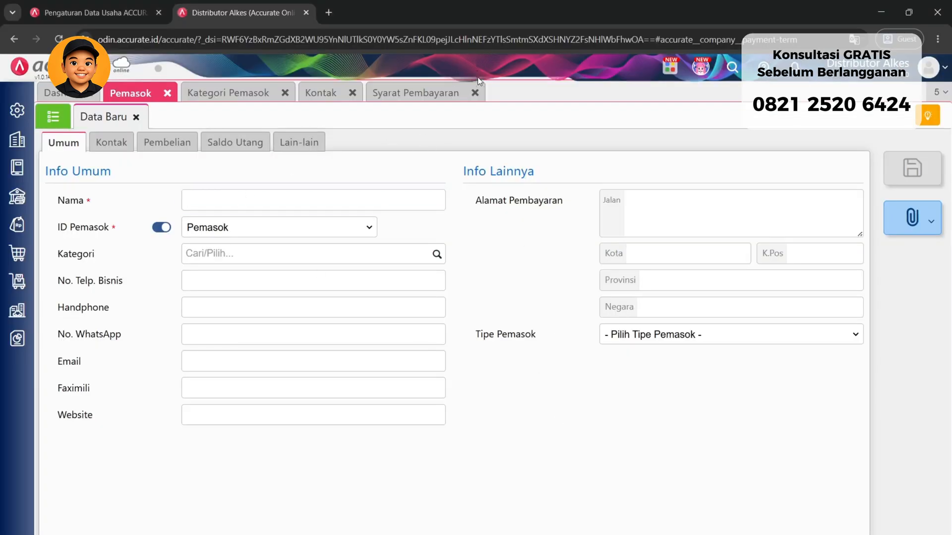
click(475, 93)
click(352, 93)
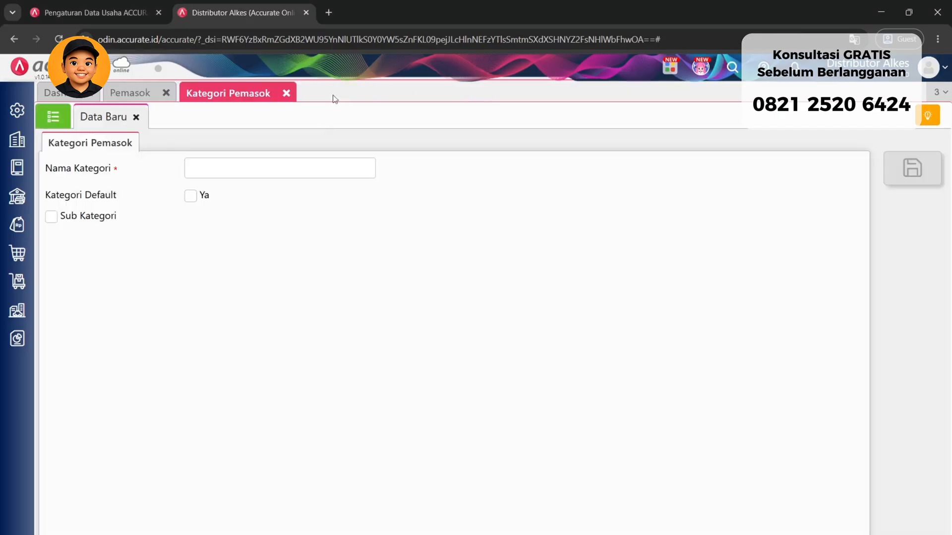
click(286, 93)
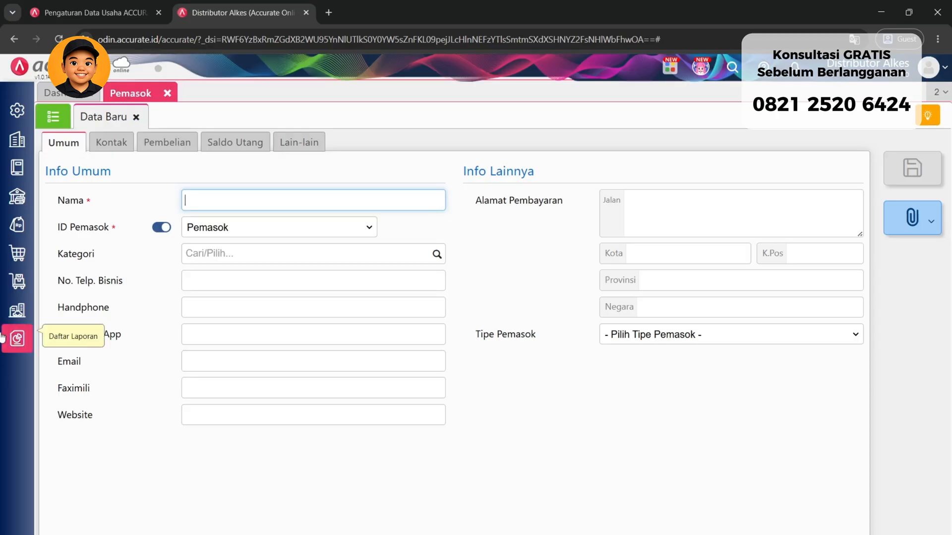
click(168, 92)
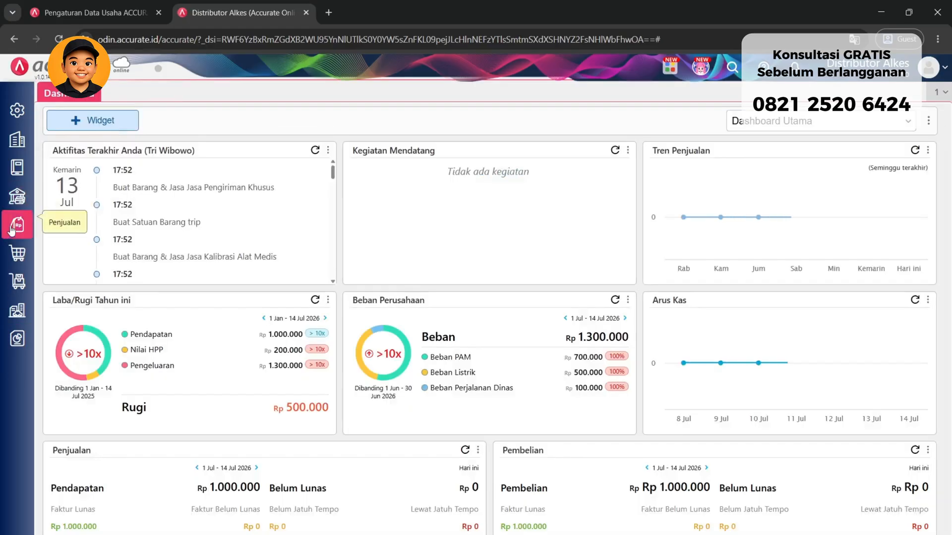
Open the Pemasok list from the purchasing module and start an import from Excel
click(17, 254)
click(80, 494)
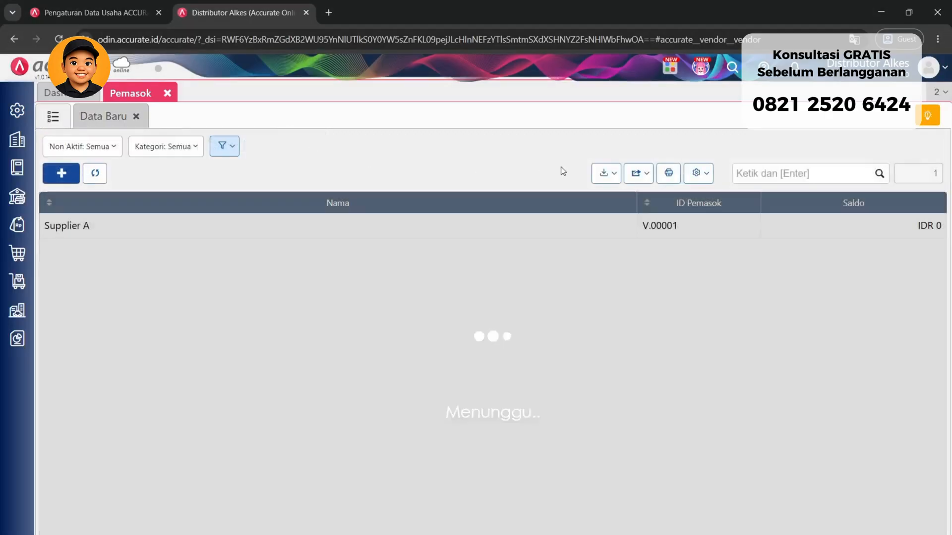
click(608, 173)
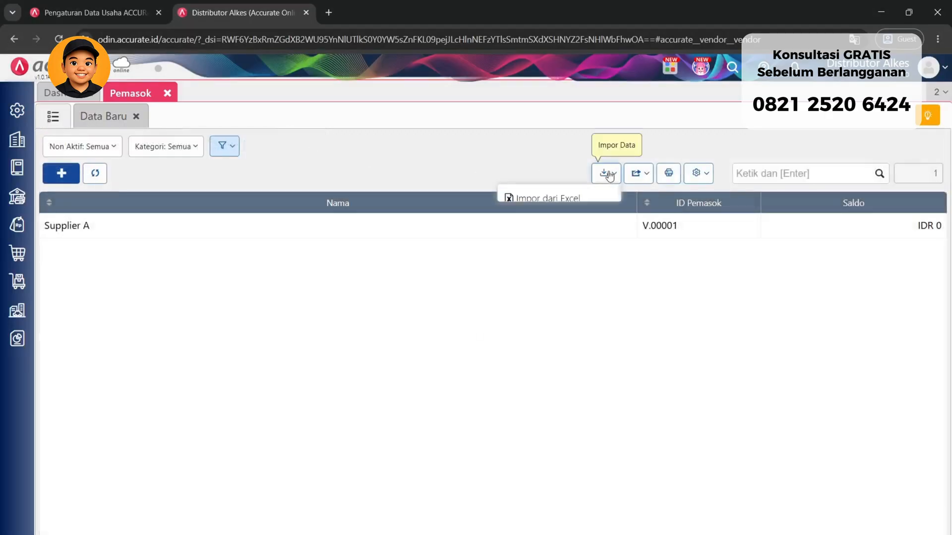
click(606, 197)
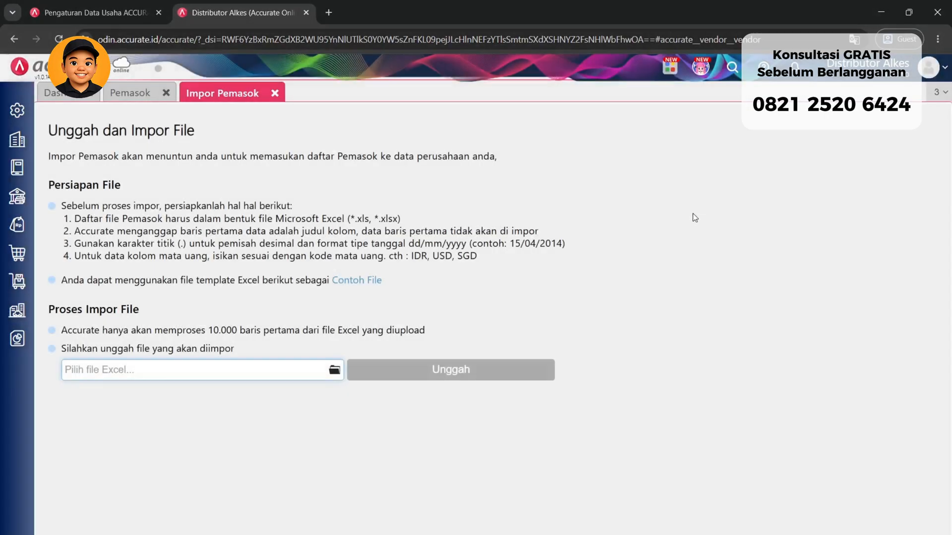
Choose the file 4. Pemasok.xlsx from the Masterdata folder and upload it for the supplier import
click(334, 370)
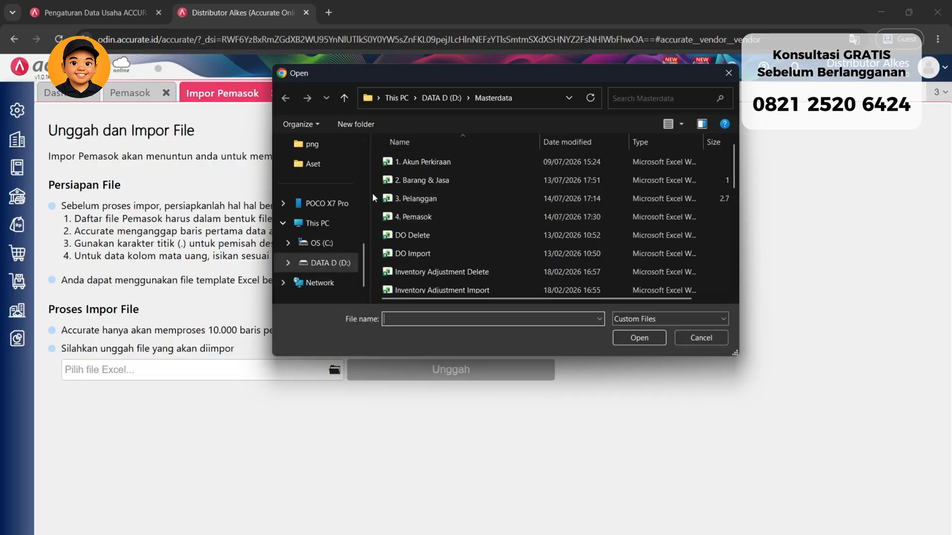
click(430, 212)
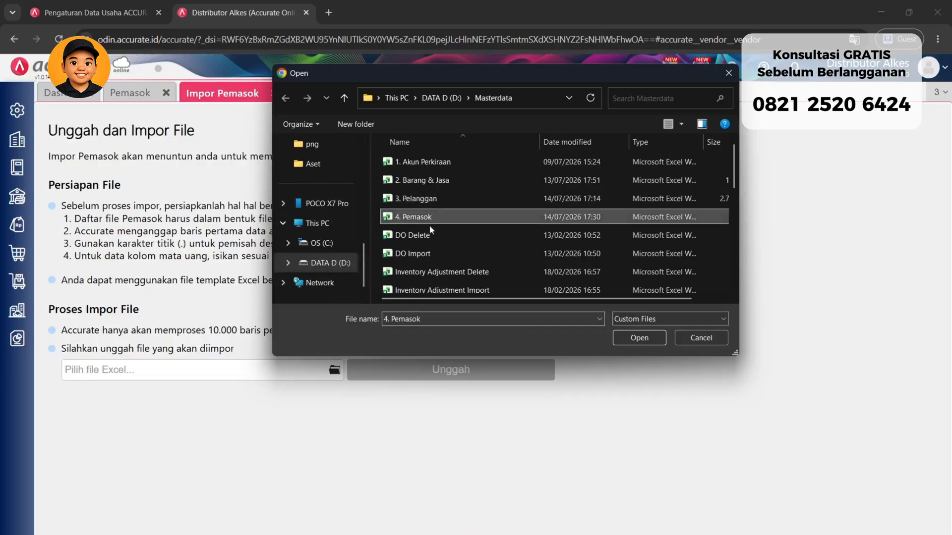
click(642, 338)
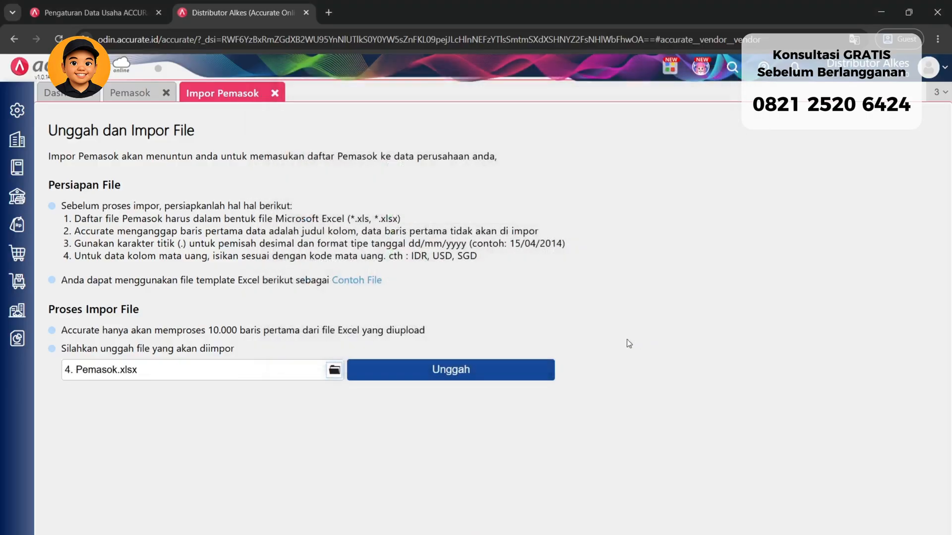
click(476, 371)
Check the column mapping through the Pembelian, Pajak and Saldo Awal sections and continue to the import confirmation
scroll(608, 398, down, 4)
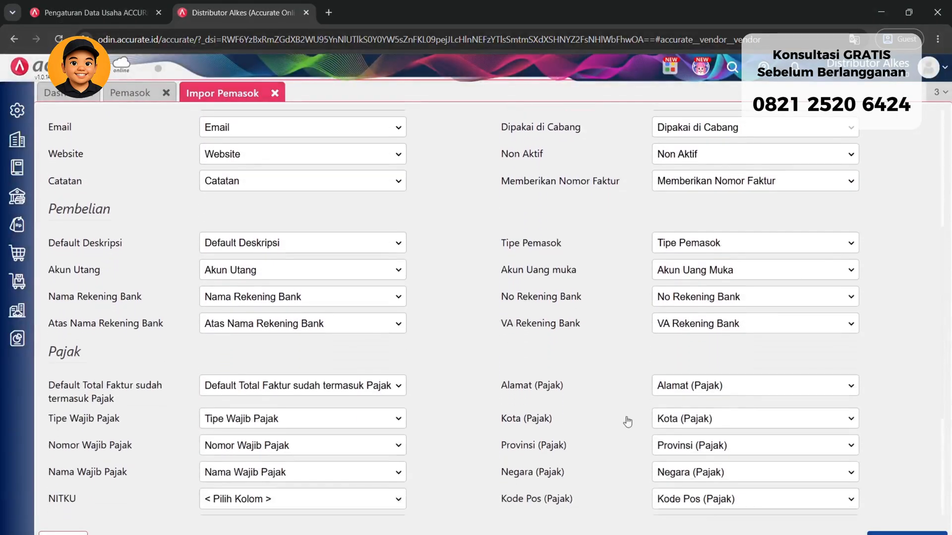
scroll(628, 421, down, 4)
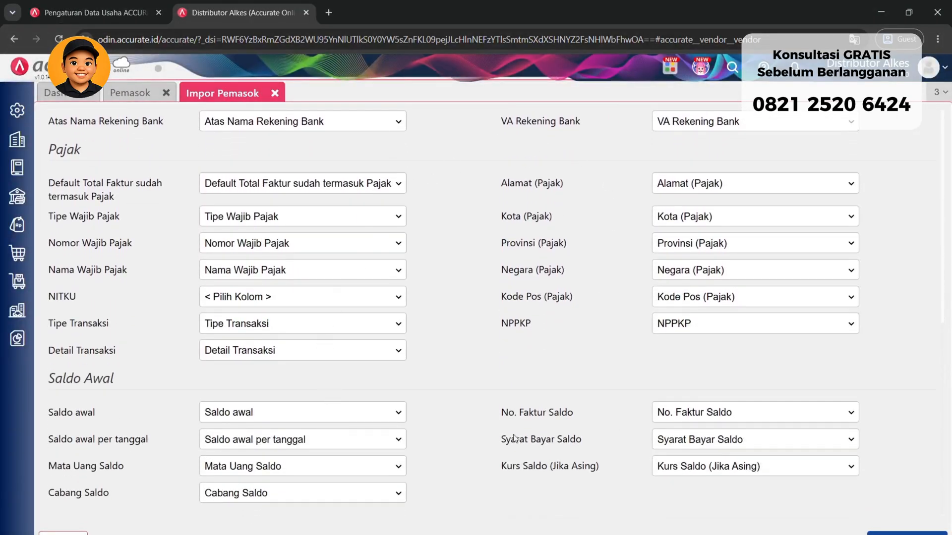
click(907, 533)
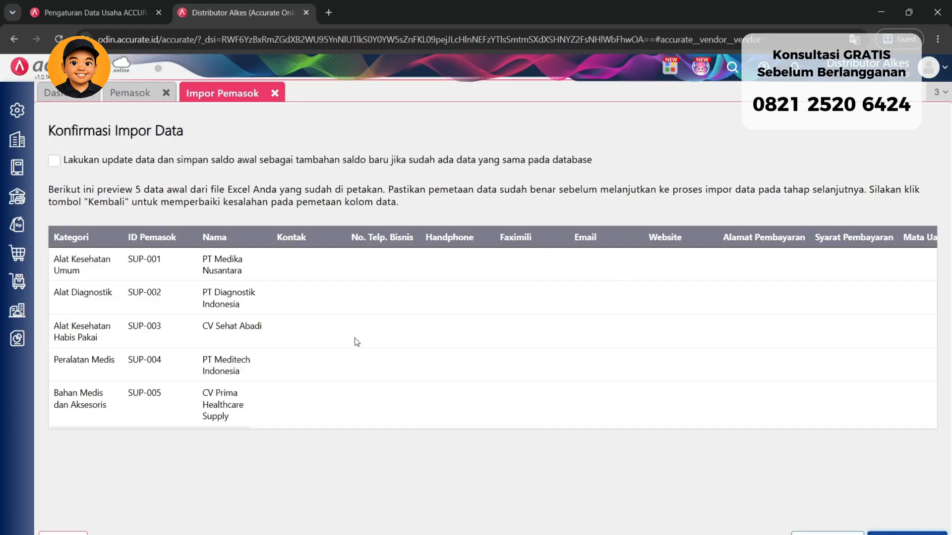
Review the data preview, run and finish the supplier import, and sort the supplier list by ID Pemasok
drag(185, 426, 893, 443)
click(907, 533)
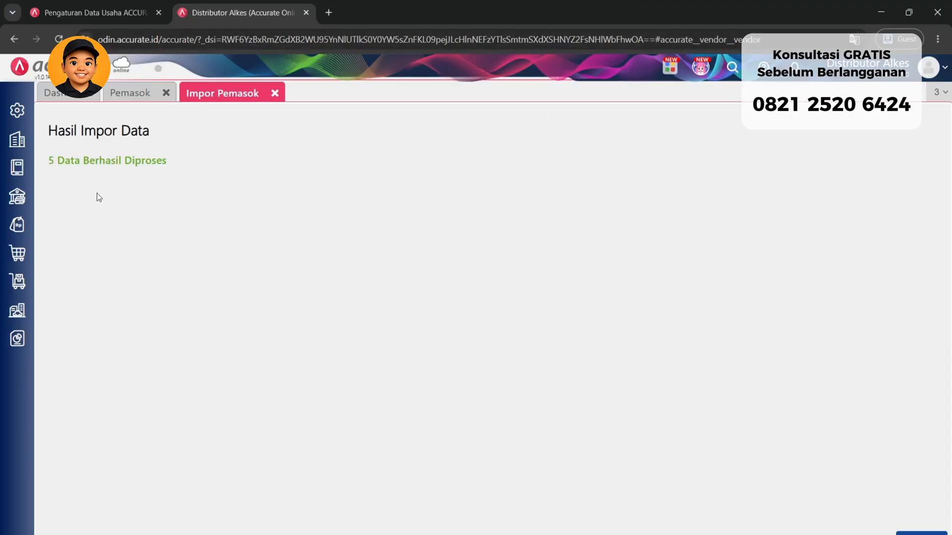
click(921, 534)
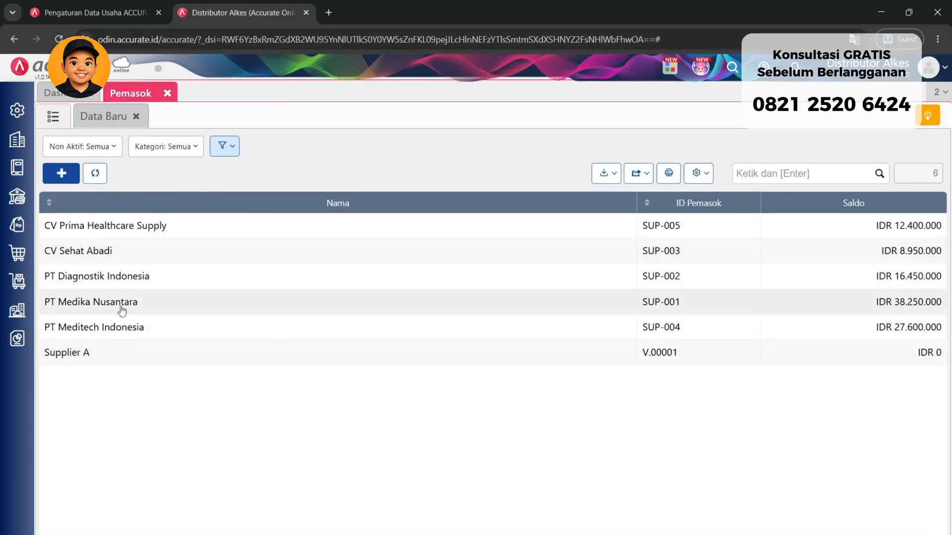
click(692, 204)
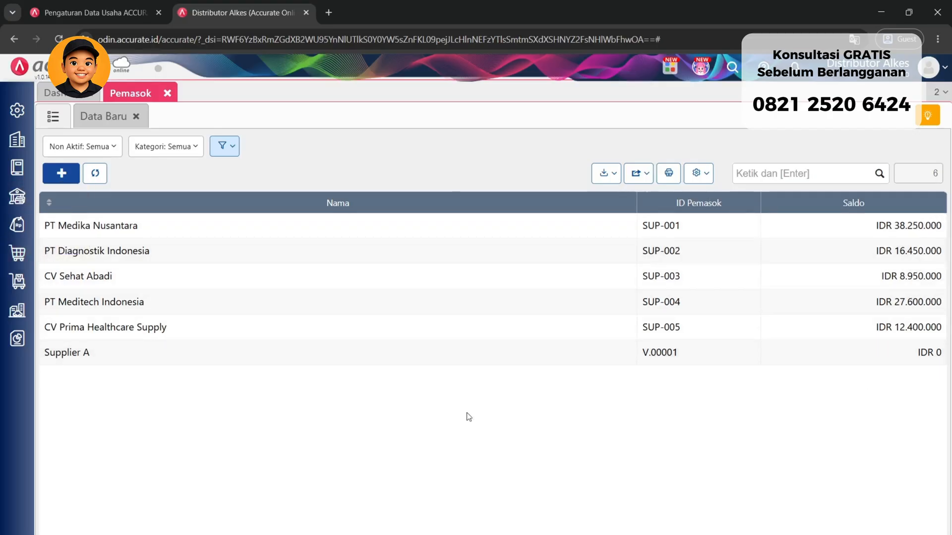
Display the Faktur Belum Lunas report from the Utang reports for all branches as of 14/07/2026
mouse_move(17, 338)
click(72, 380)
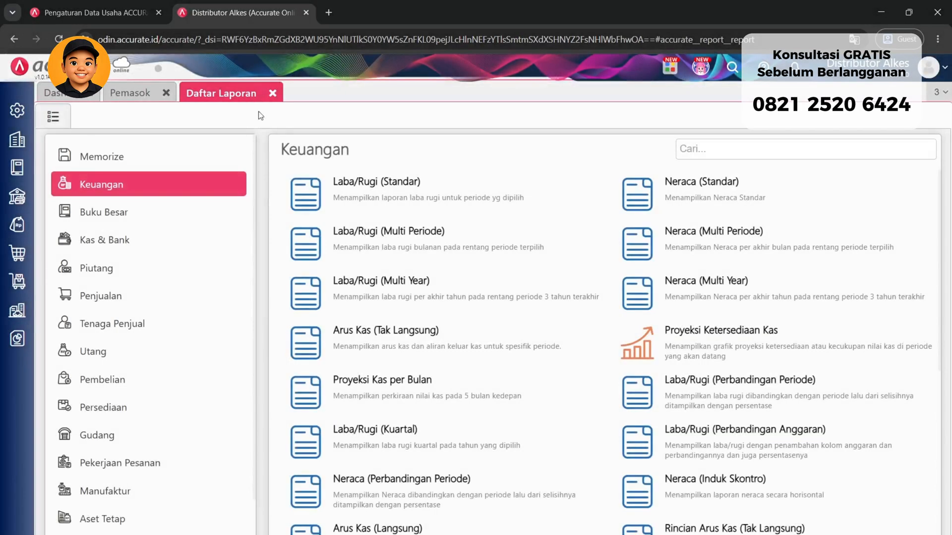
click(121, 353)
click(356, 198)
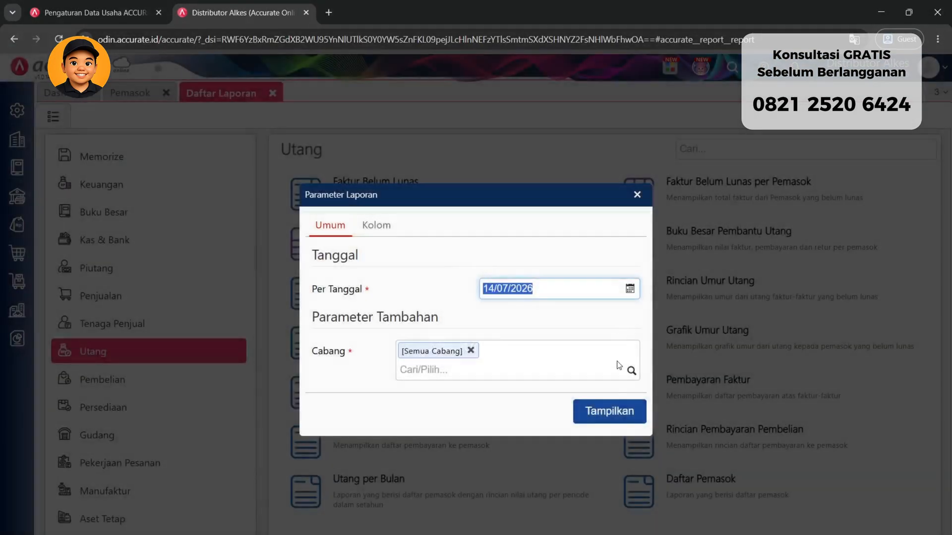
click(615, 415)
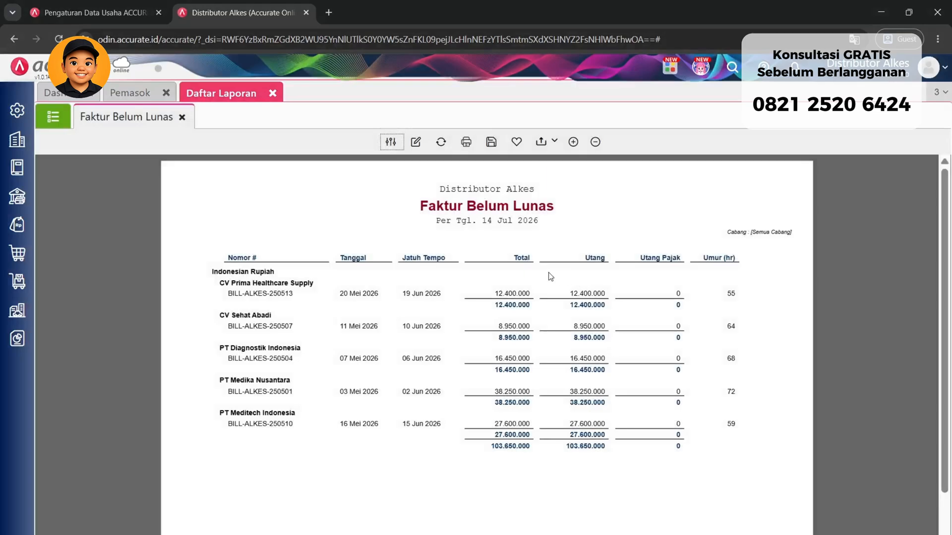
Display the Neraca (Induk Skontro) report as of 14/07/2026 and check the Utang Usaha IDR balance
click(63, 115)
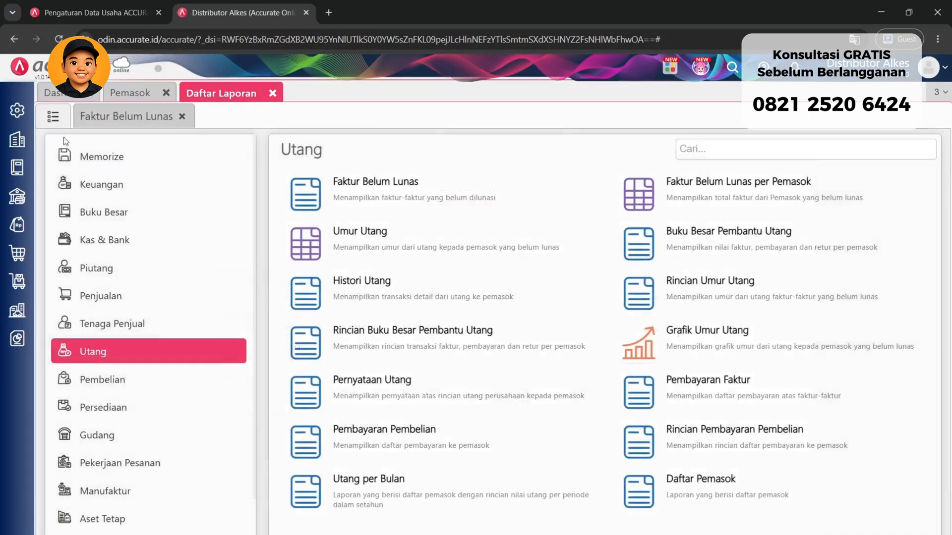
click(98, 187)
click(689, 483)
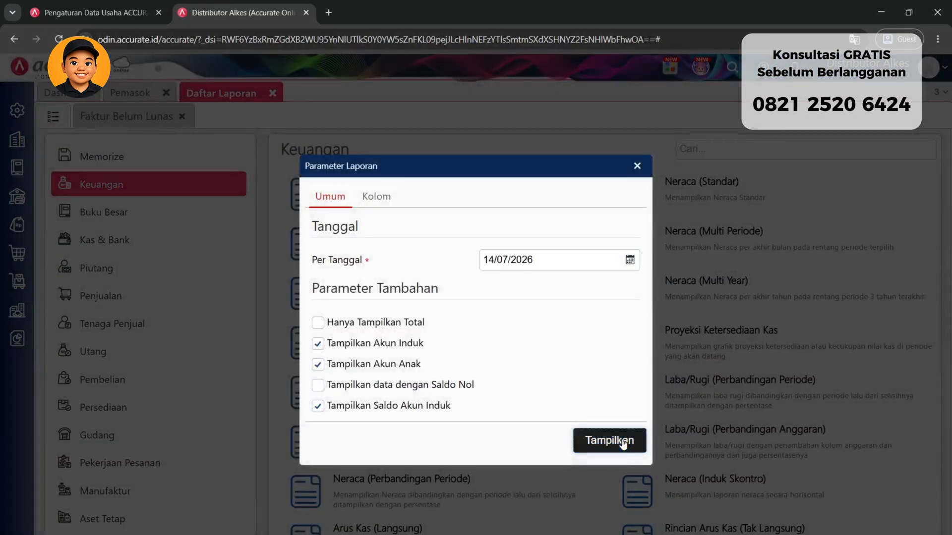
click(608, 440)
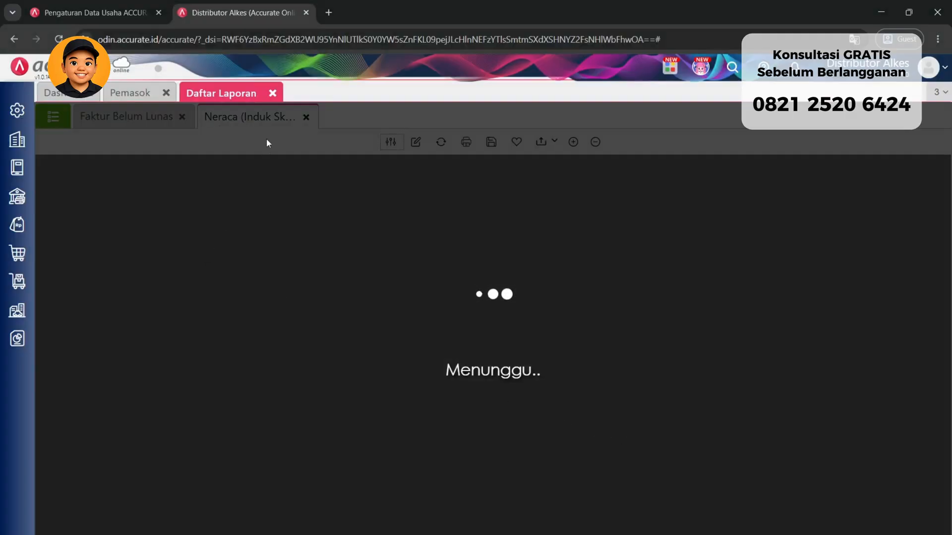
scroll(669, 243, down, 2)
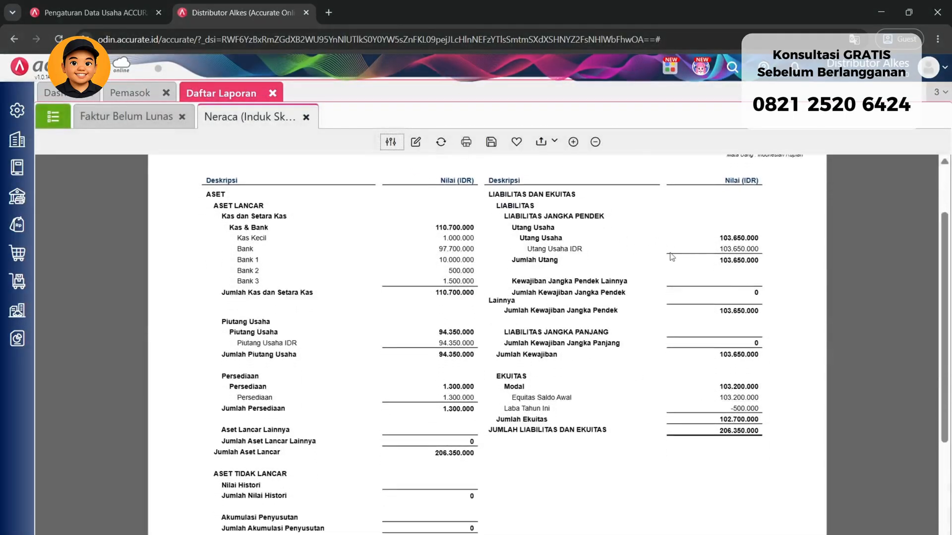
drag(702, 250, 764, 252)
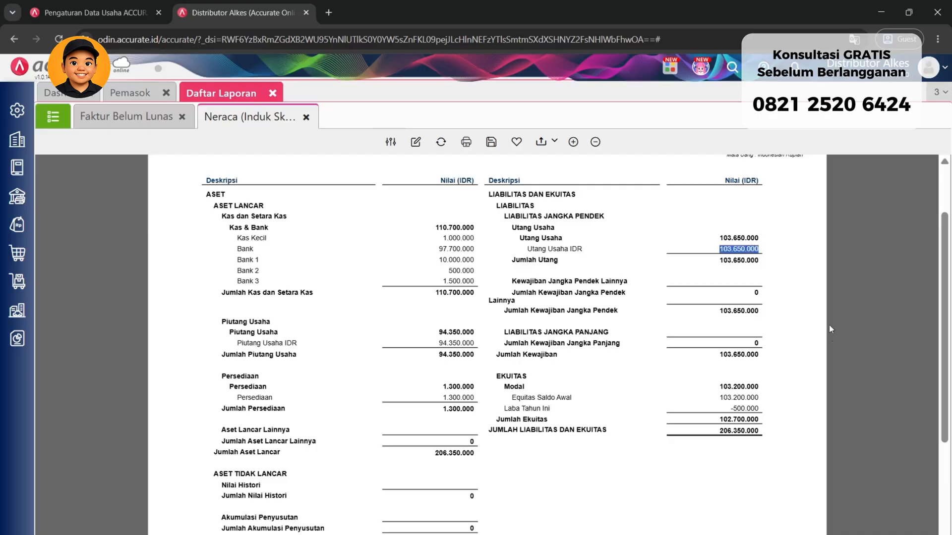